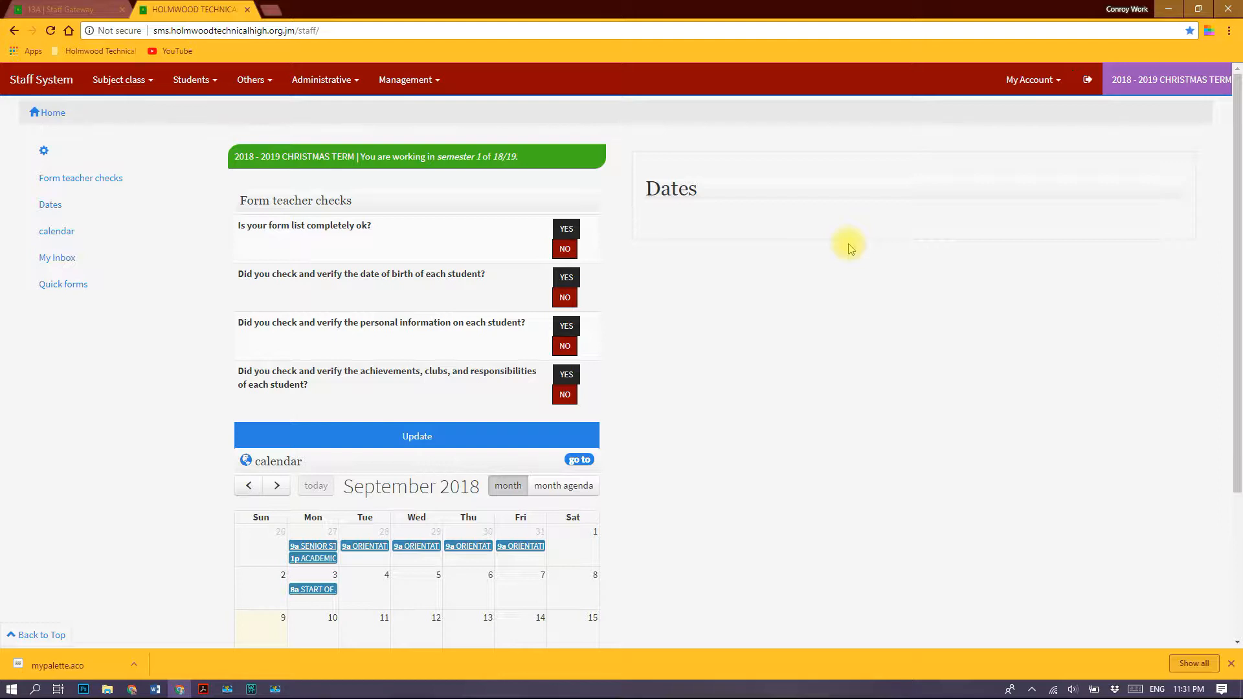
Open the attendance register for form class 7F.
{"action": "mouse_move", "coordinate": [274, 691]}
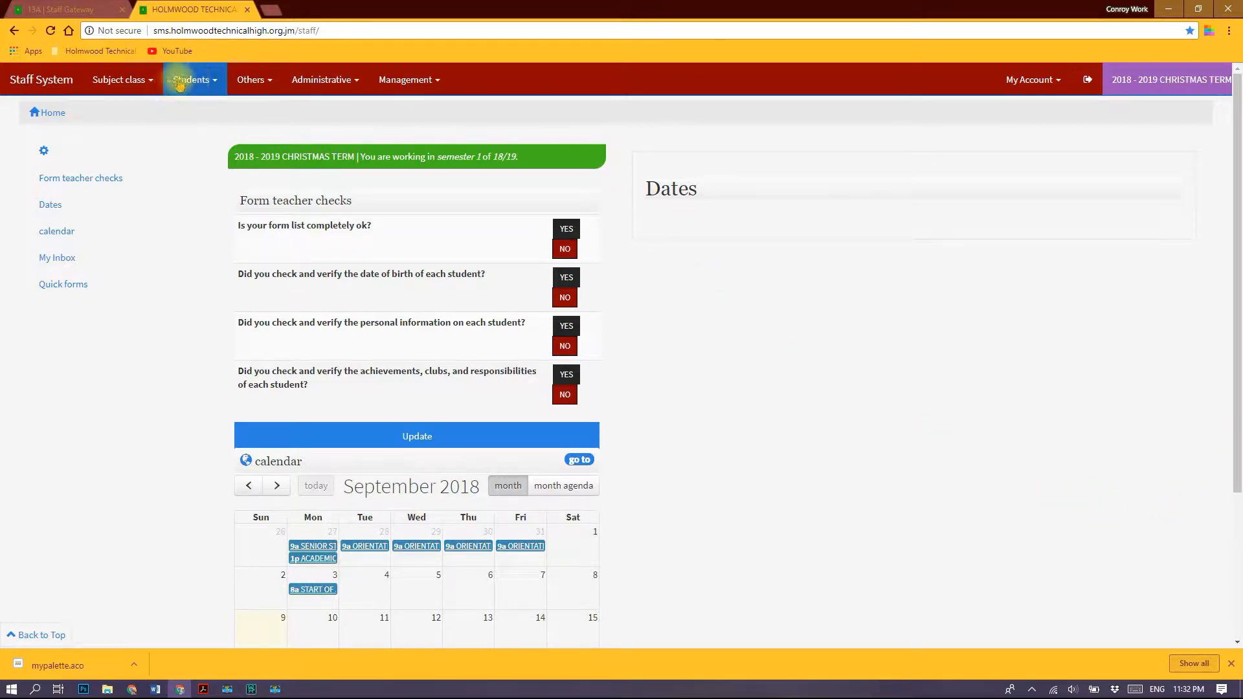
{"action": "left_click", "coordinate": [203, 83]}
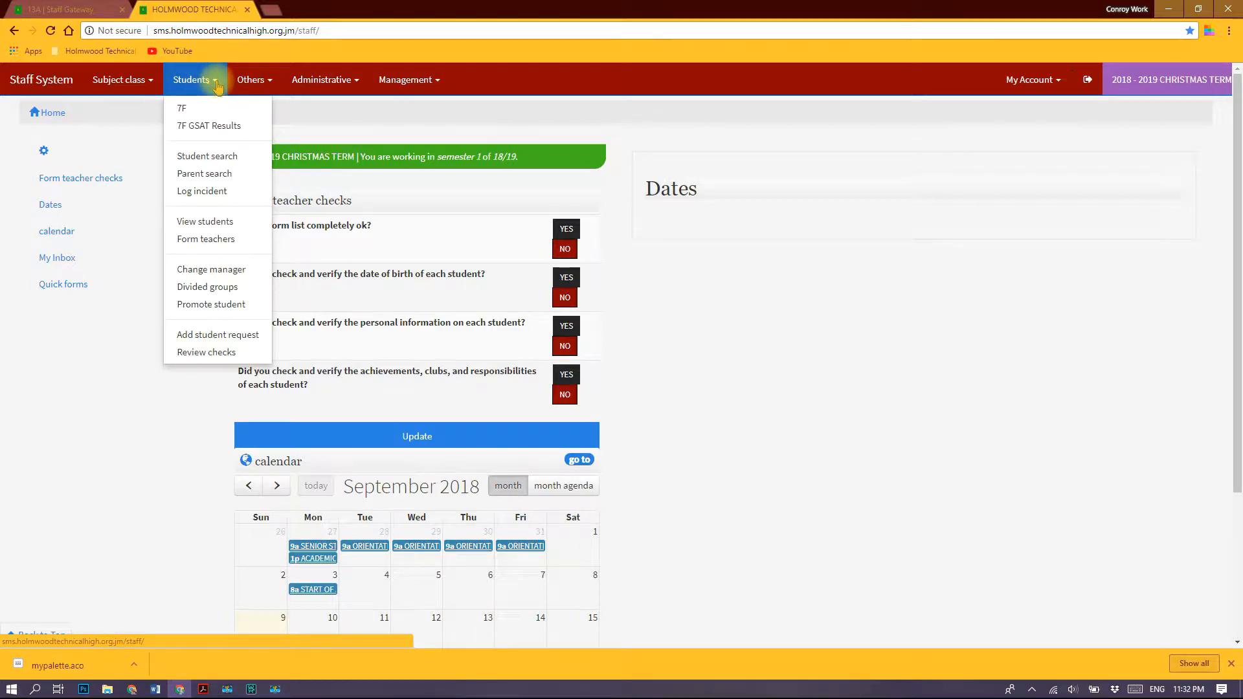
{"action": "left_click", "coordinate": [189, 109]}
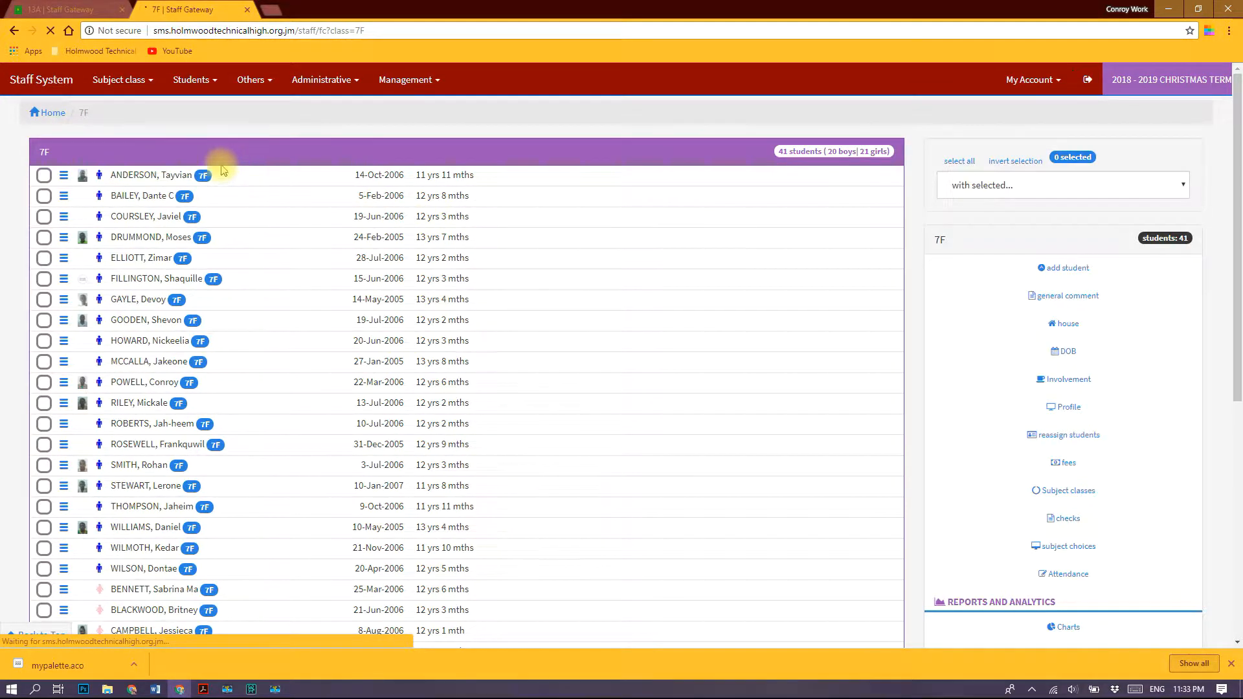
{"action": "scroll", "coordinate": [158, 388], "scroll_direction": "down", "scroll_amount": 1}
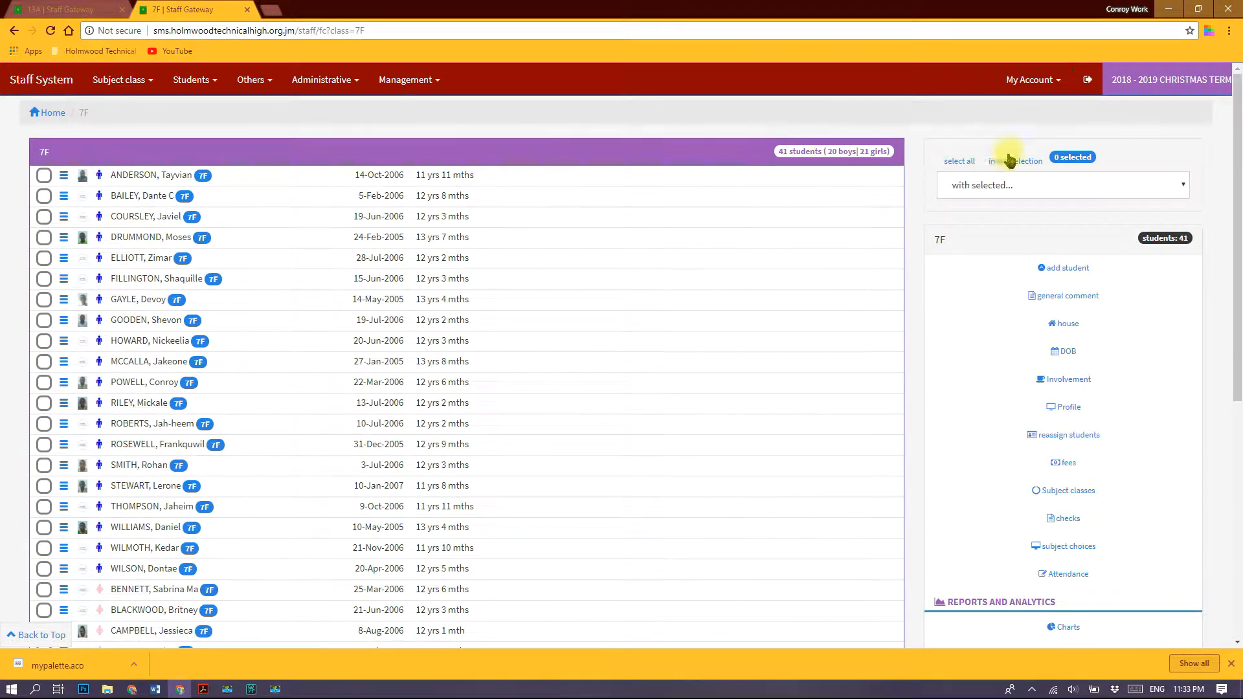
{"action": "left_click", "coordinate": [1089, 578]}
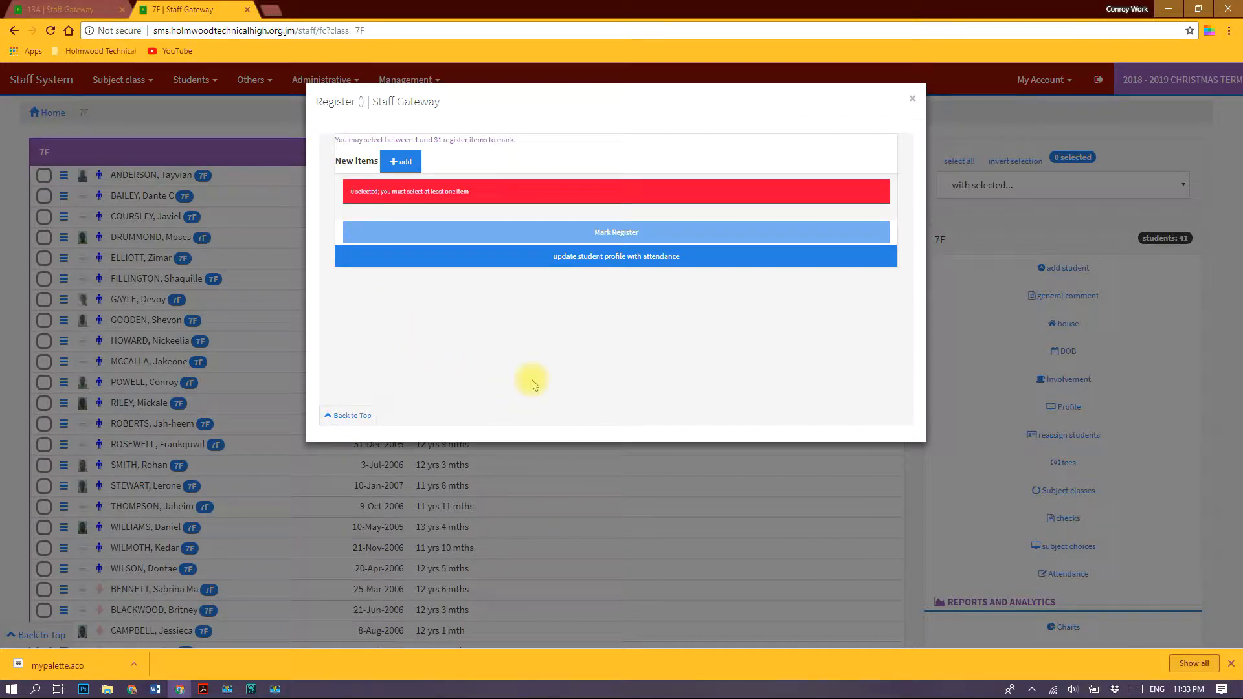
Add a Morning register item dated 03/09/2018 at 08:00 AM.
{"action": "left_click", "coordinate": [402, 161]}
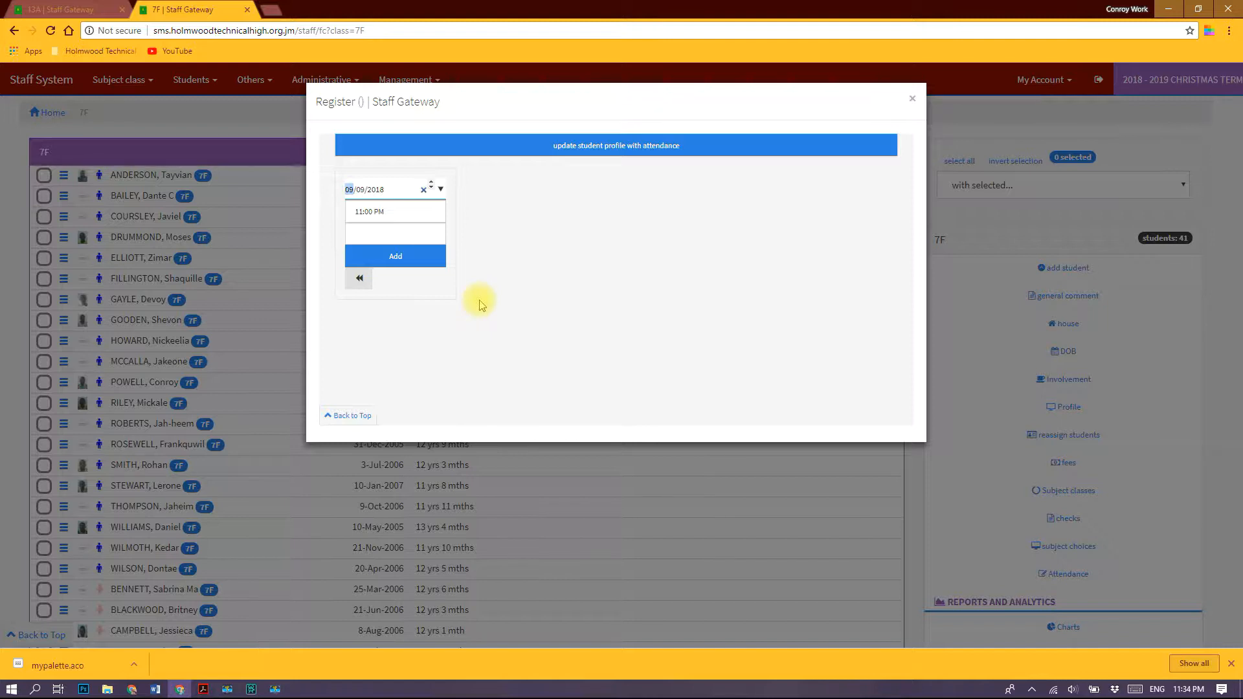
{"action": "left_click", "coordinate": [441, 190]}
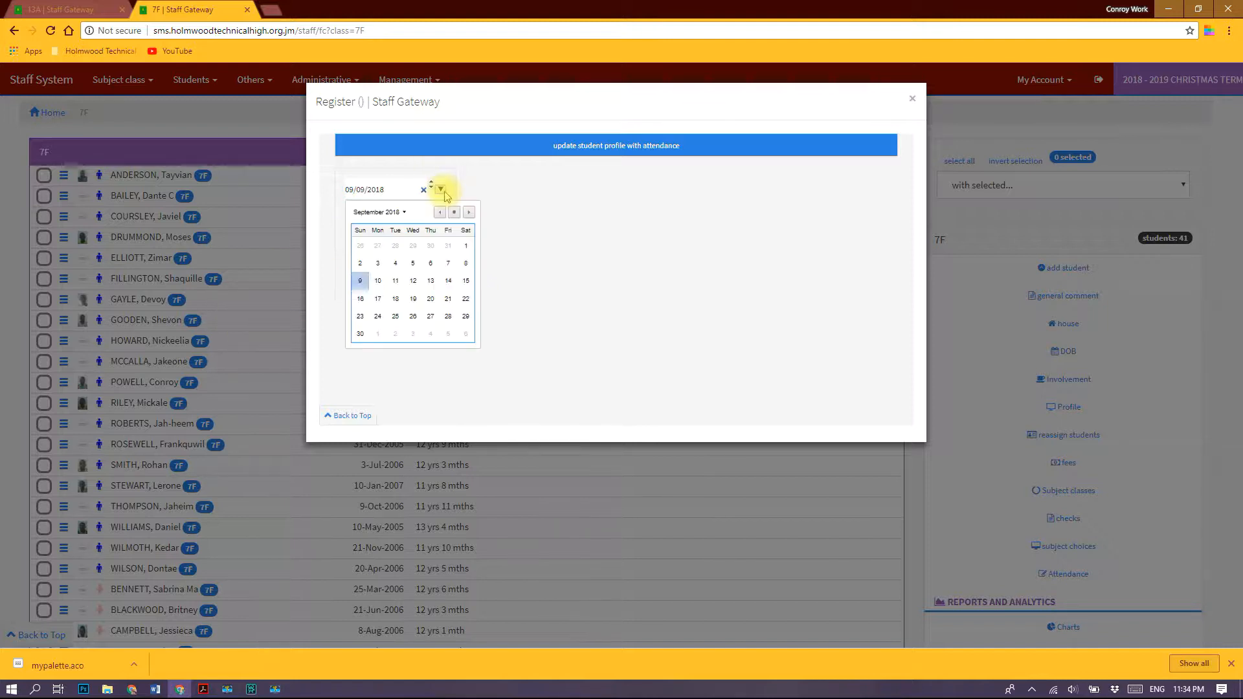
{"action": "left_click", "coordinate": [378, 264]}
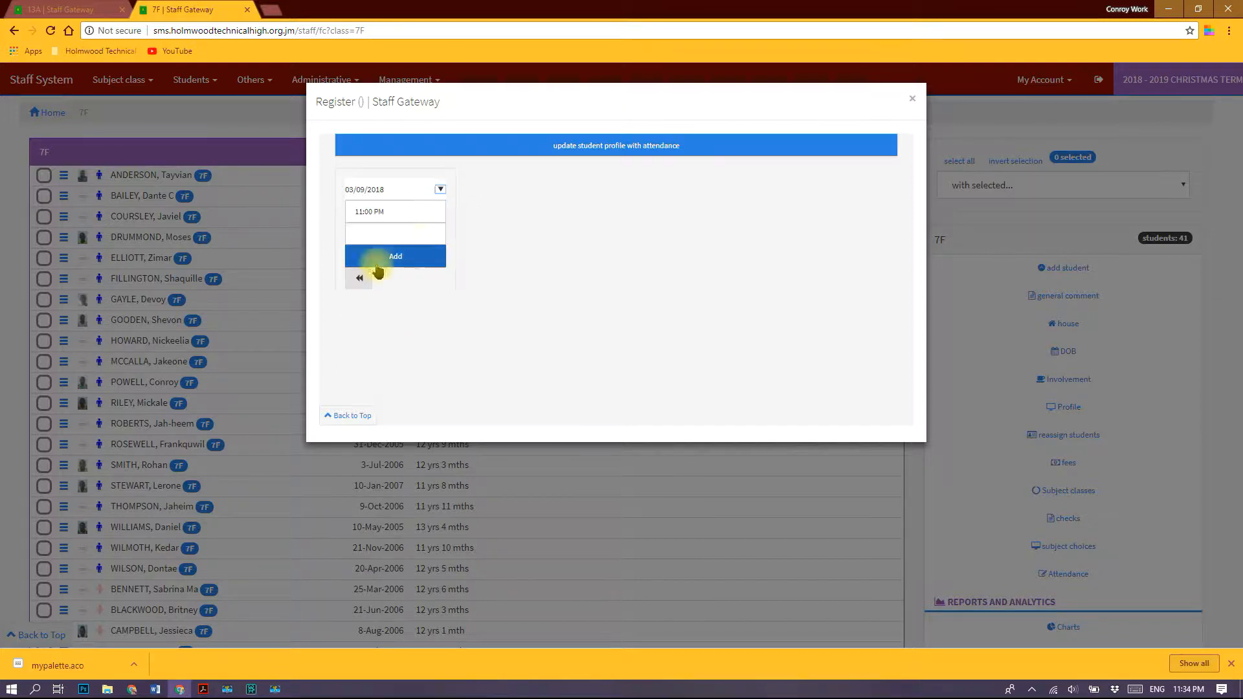
{"action": "left_click", "coordinate": [364, 214]}
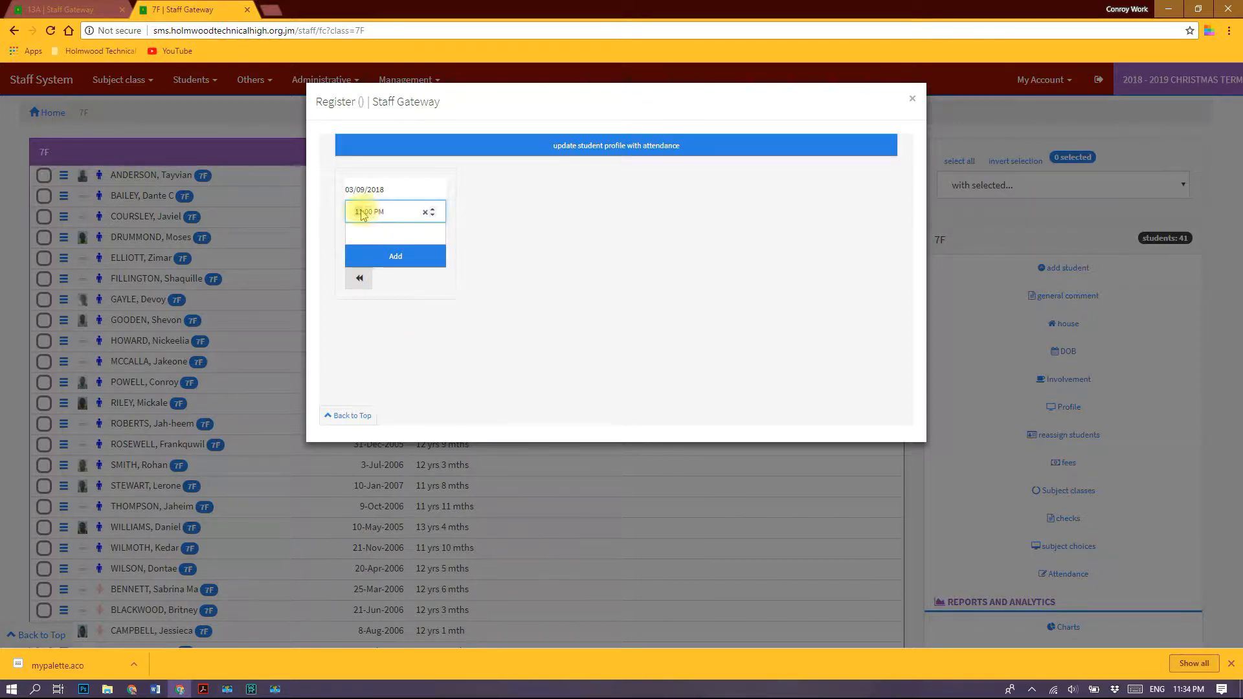
{"action": "type", "text": "1"}
{"action": "type", "text": "8"}
{"action": "left_click", "coordinate": [378, 213]}
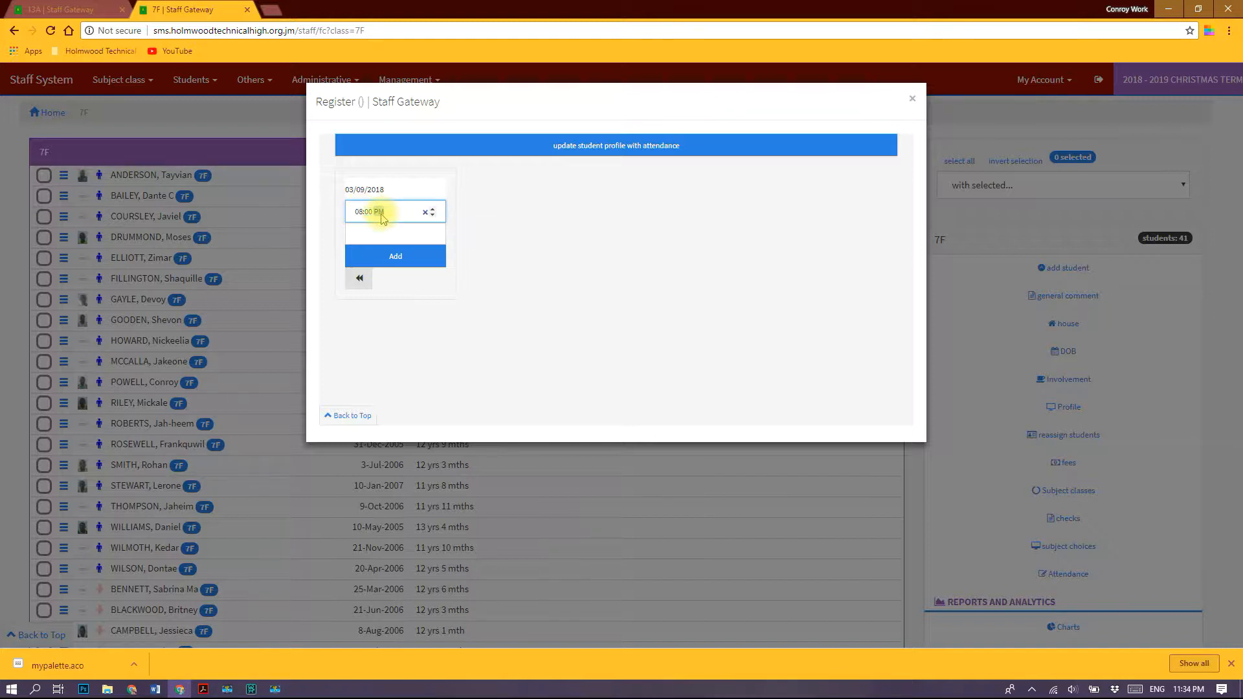
{"action": "left_click", "coordinate": [383, 234]}
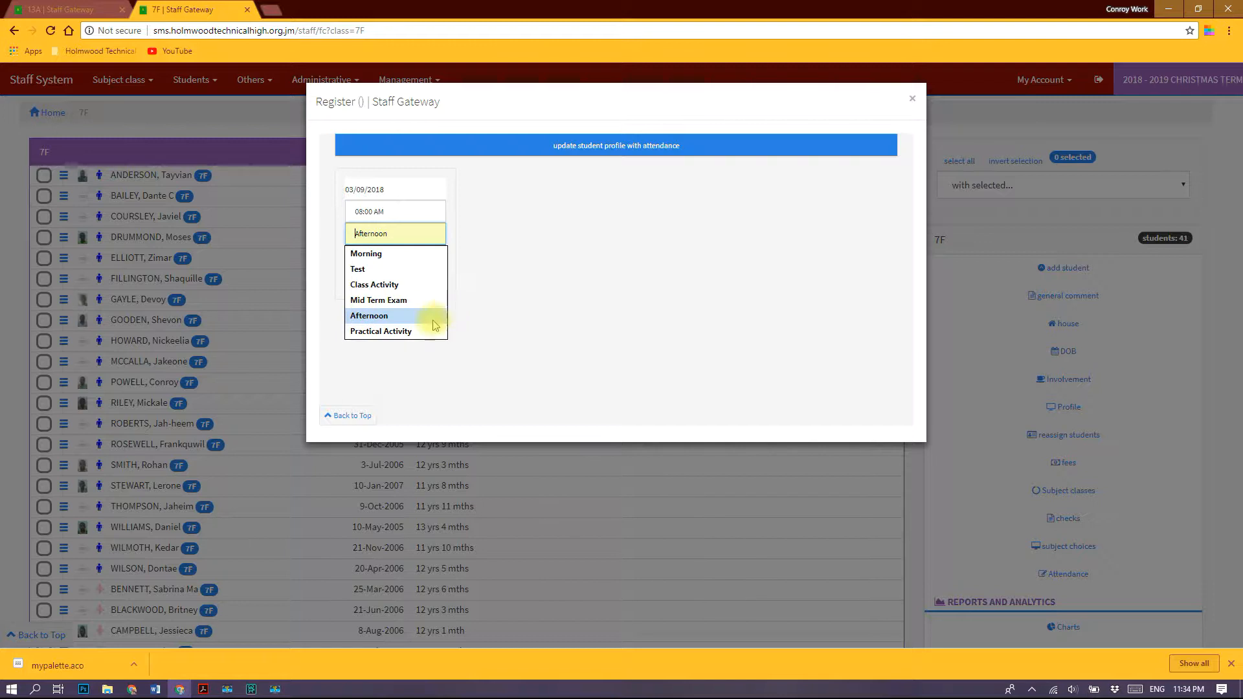
{"action": "left_click", "coordinate": [389, 259]}
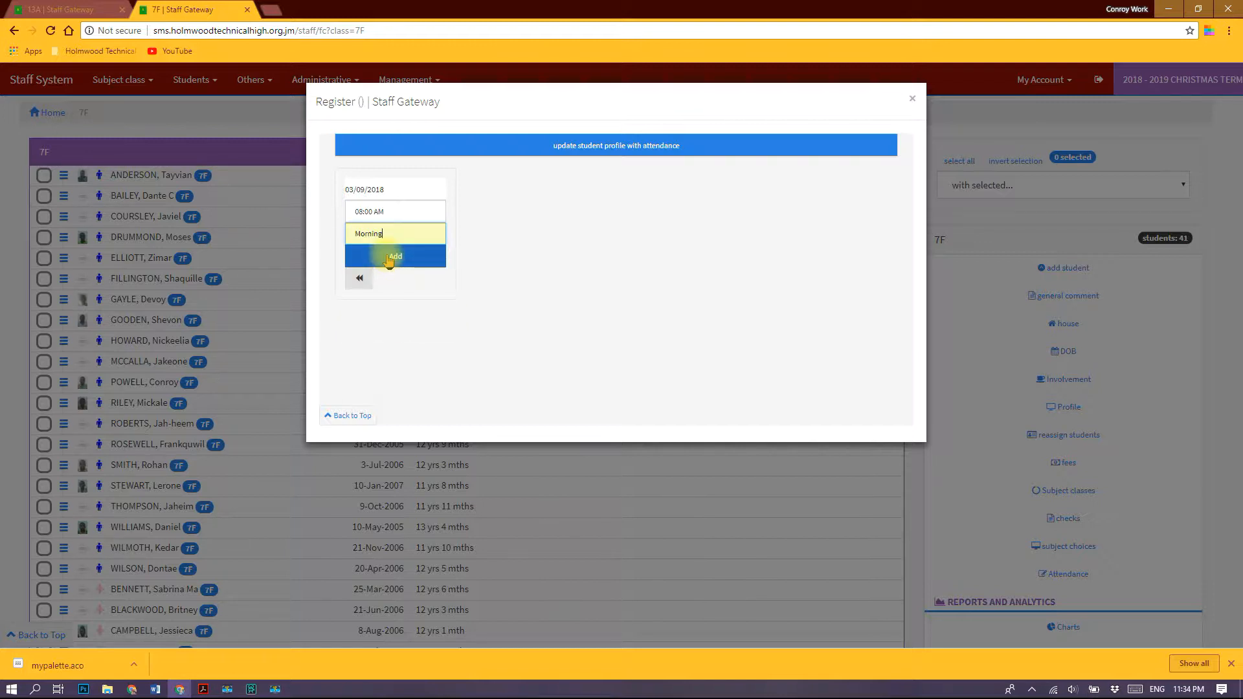
{"action": "left_click", "coordinate": [414, 259]}
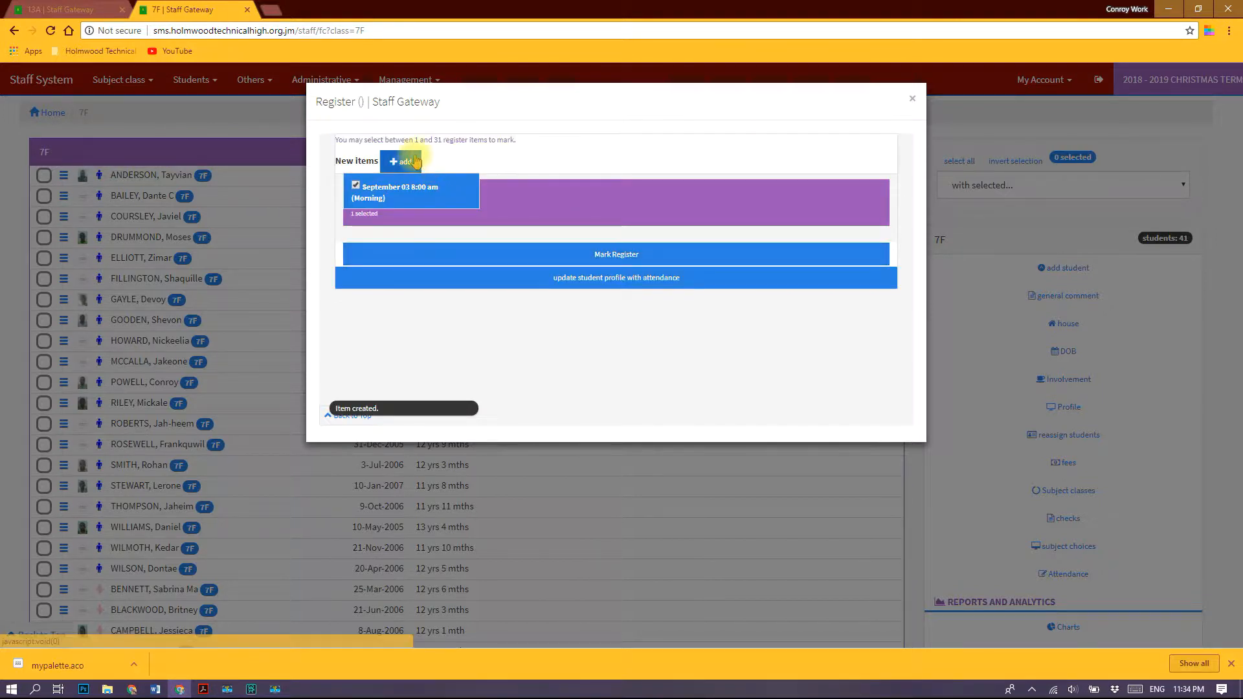
Add an Afternoon register item for 03/09/2018 at 03:05 PM.
{"action": "left_click", "coordinate": [407, 164]}
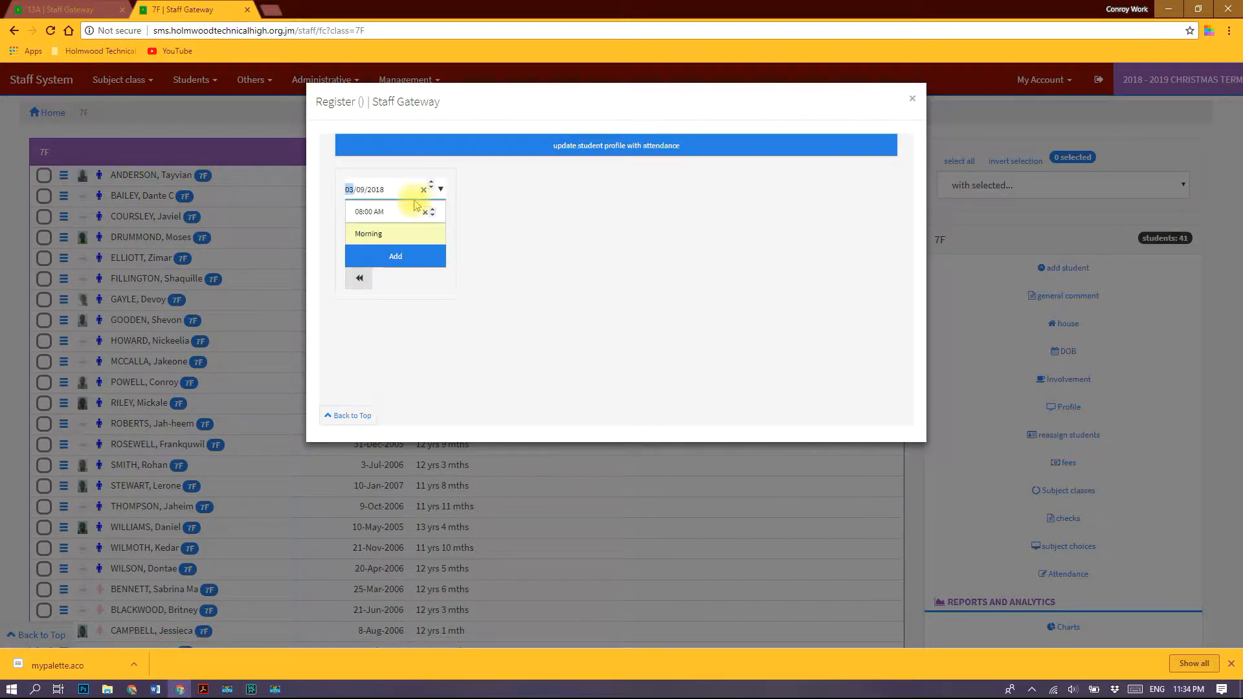
{"action": "left_click", "coordinate": [358, 213]}
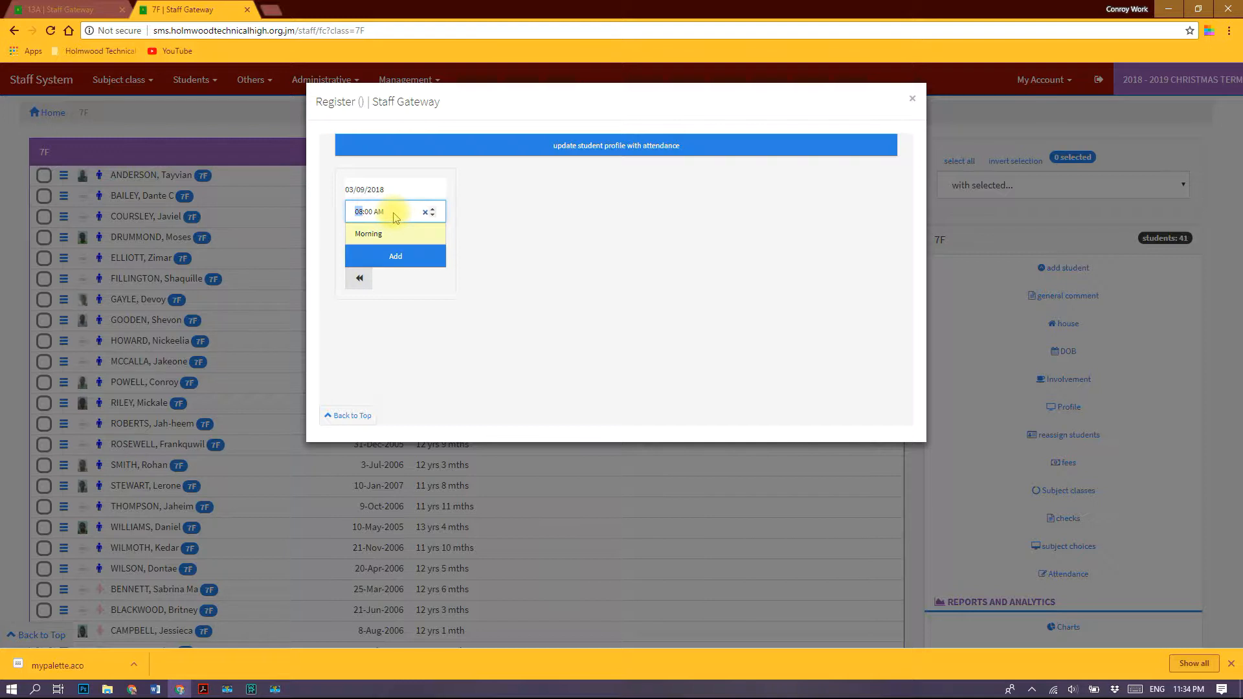
{"action": "type", "text": "305p"}
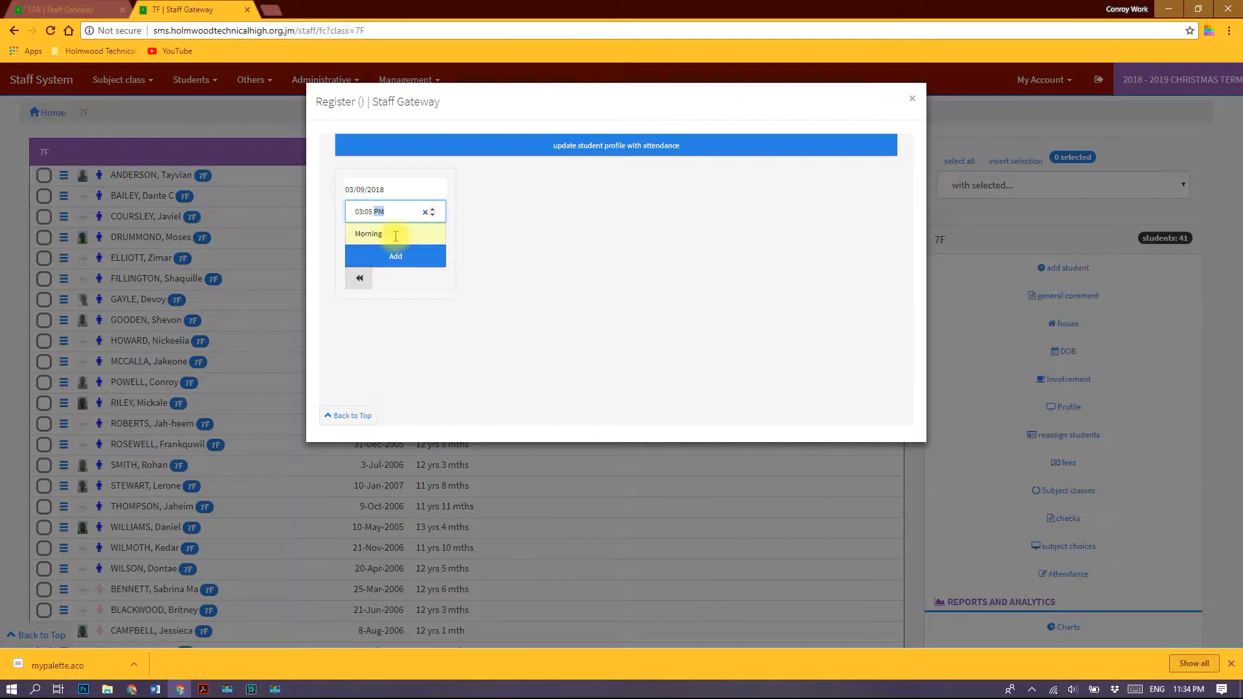
{"action": "left_click", "coordinate": [396, 233]}
{"action": "key", "text": "BackSpace"}
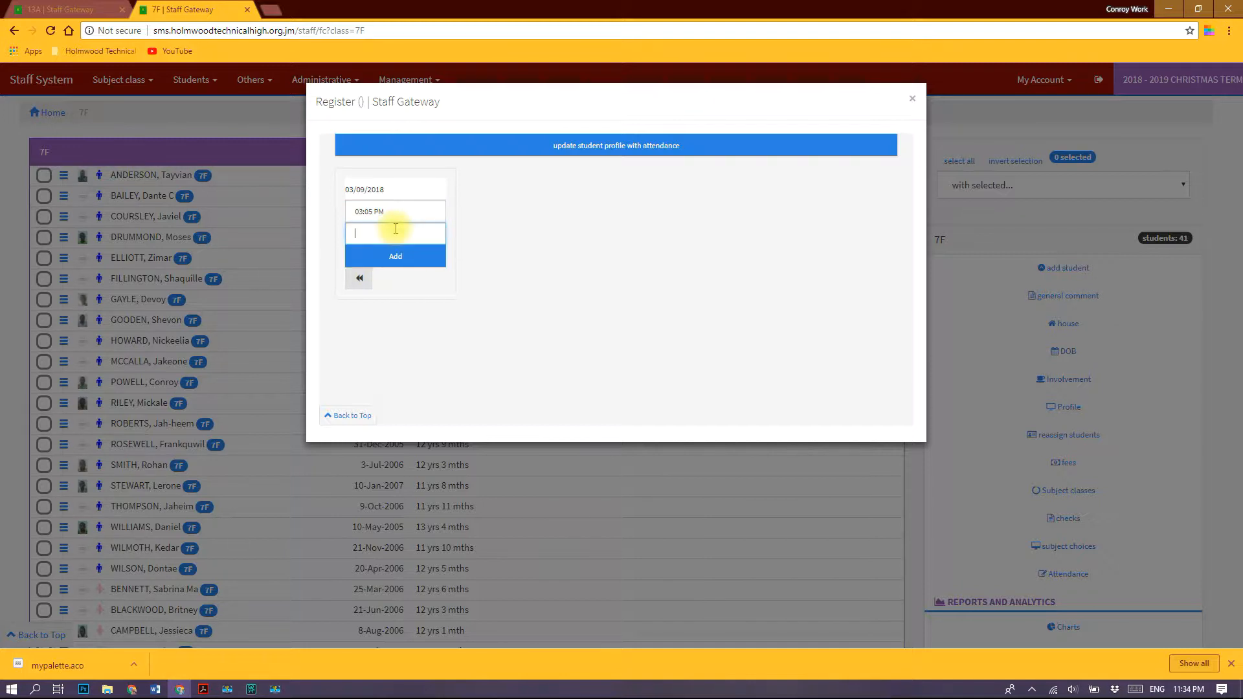
{"action": "left_click", "coordinate": [395, 229]}
{"action": "left_click", "coordinate": [397, 318]}
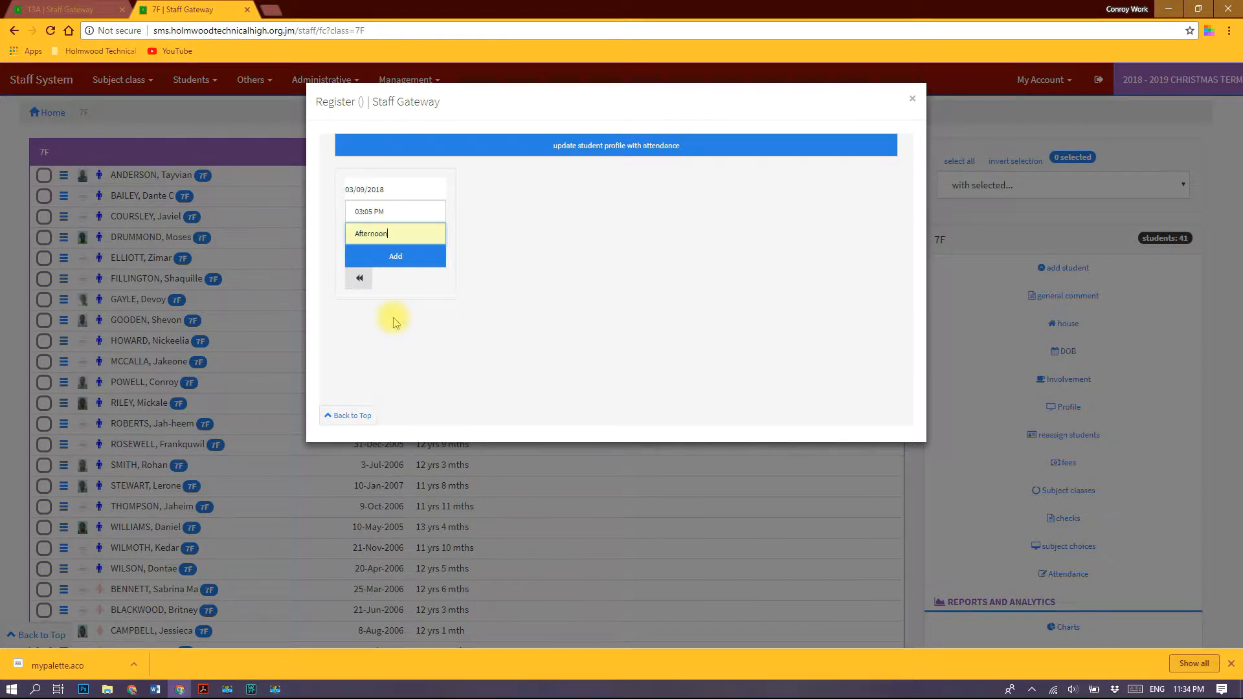
{"action": "left_click", "coordinate": [388, 259]}
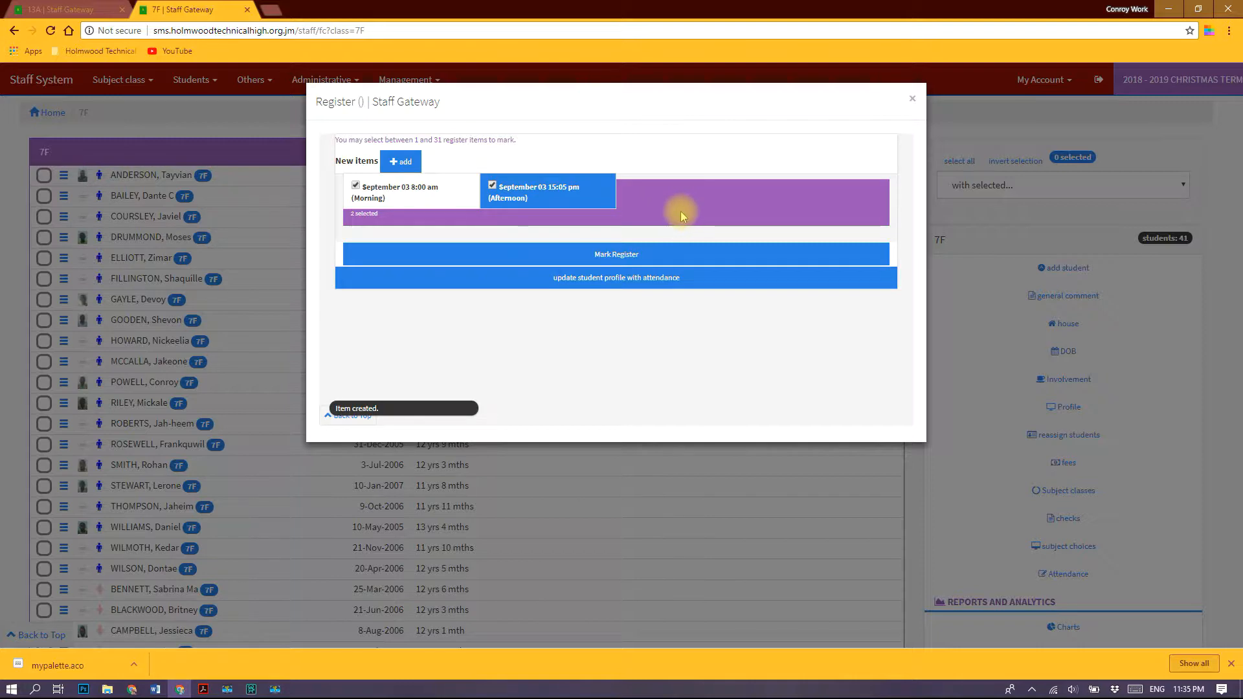
Add an Afternoon register item dated 04/09/2018 at 03:05 PM.
{"action": "left_click", "coordinate": [400, 163]}
{"action": "left_click", "coordinate": [357, 190]}
{"action": "type", "text": "4/09/2018"}
{"action": "left_click", "coordinate": [357, 213]}
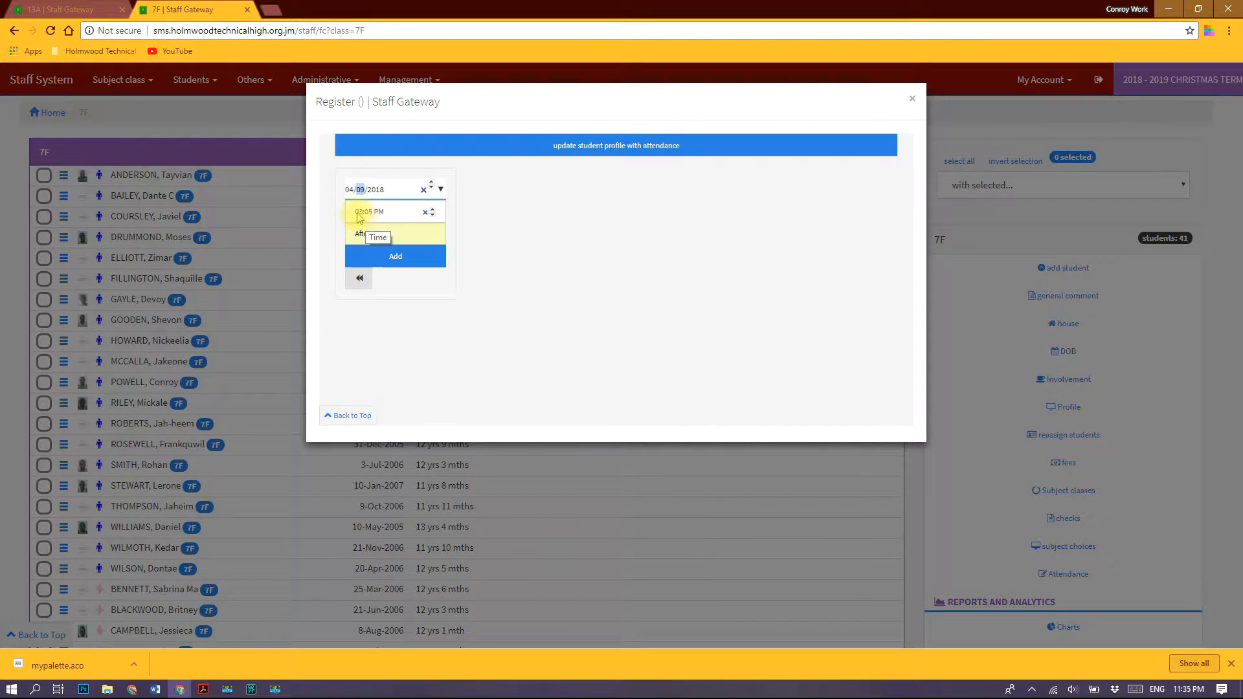
{"action": "left_click", "coordinate": [358, 212]}
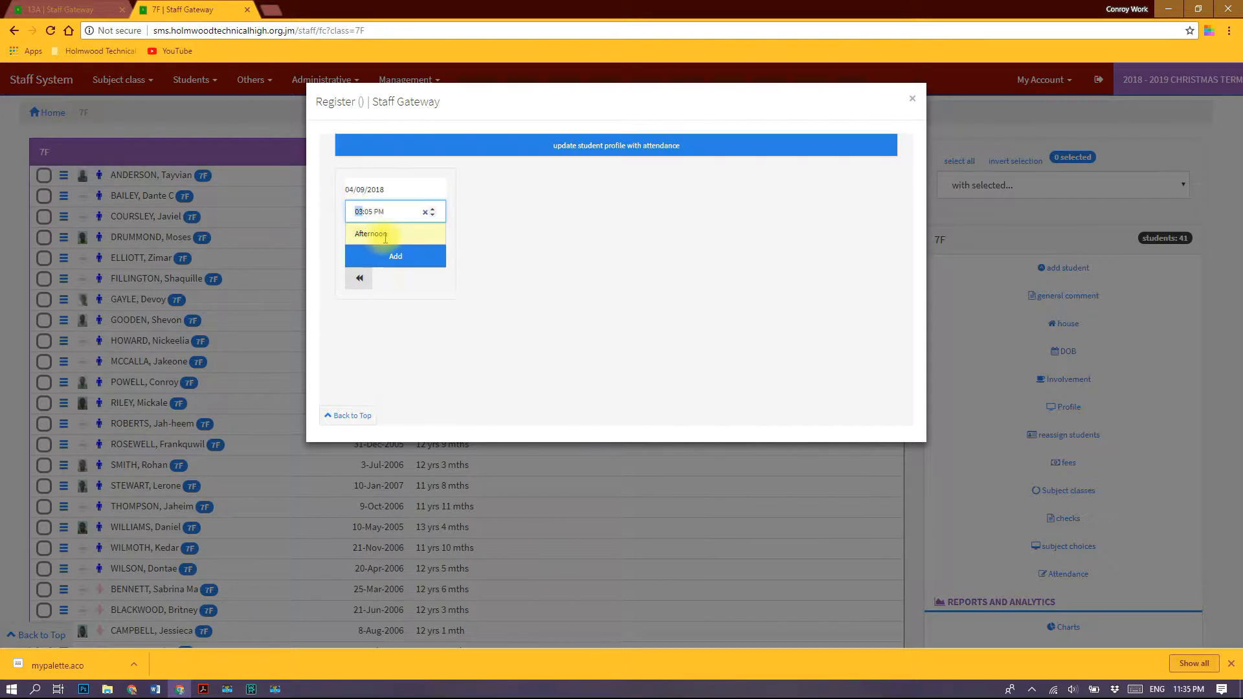
{"action": "left_click", "coordinate": [395, 257]}
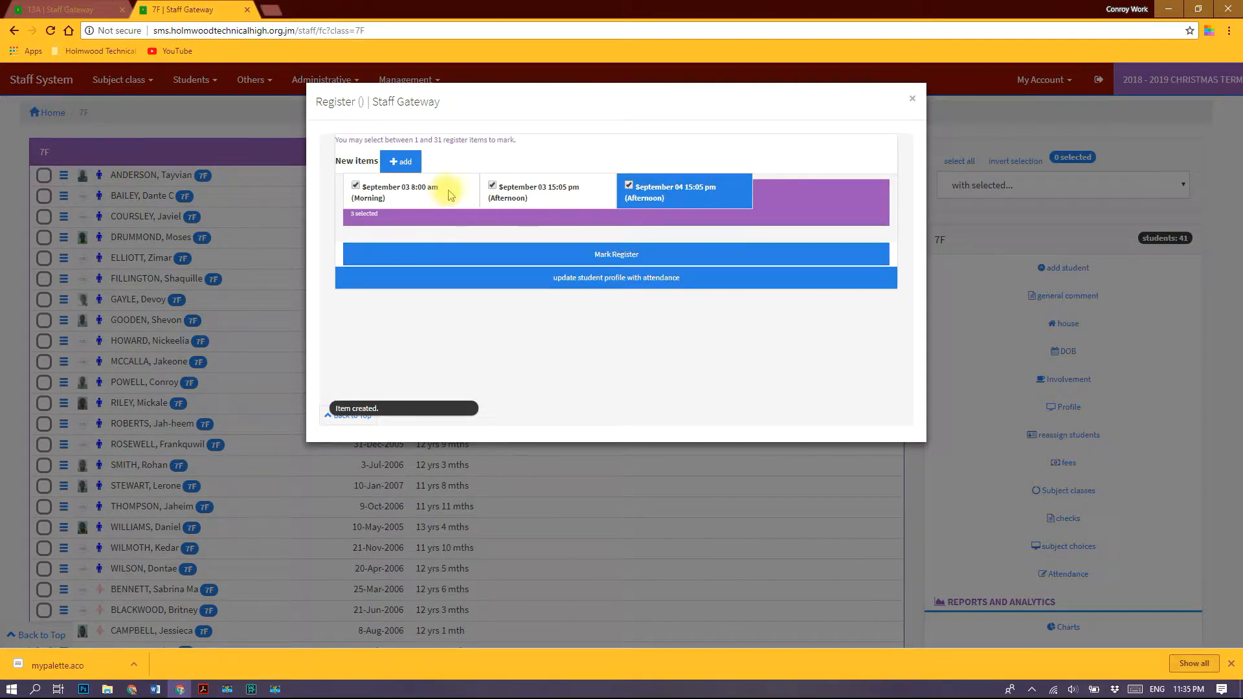
Add a Morning register item for 04/09/2018 at 08:00 AM.
{"action": "left_click", "coordinate": [398, 161]}
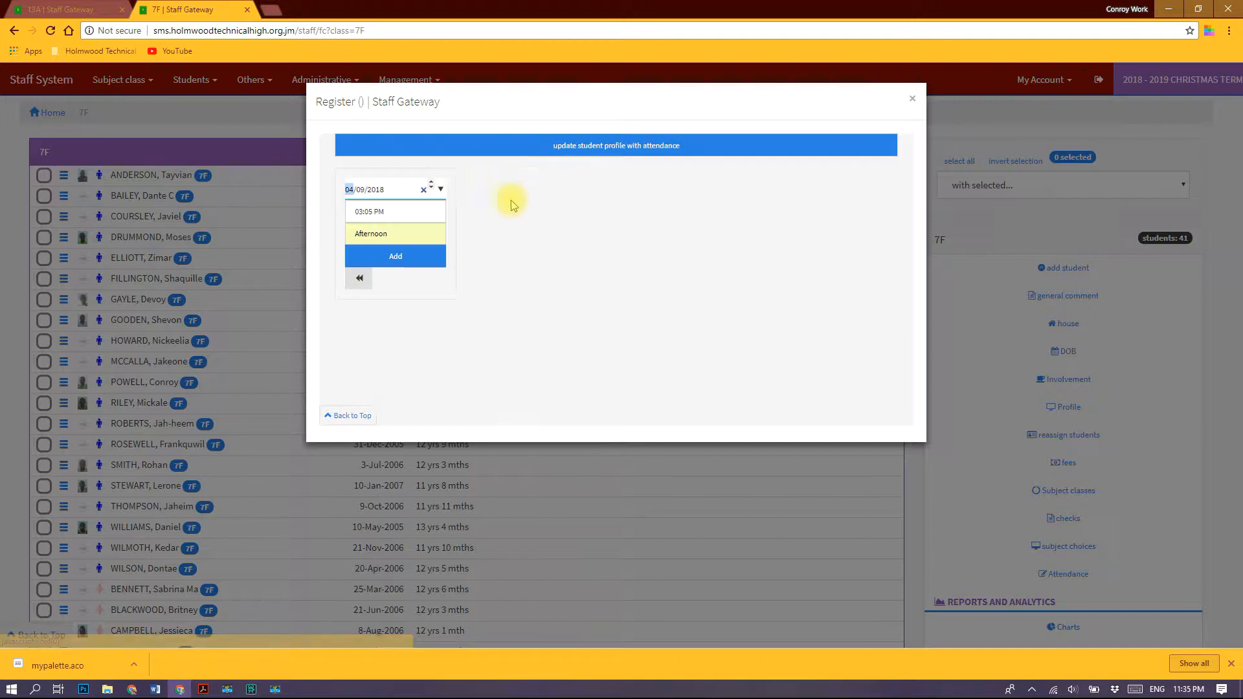
{"action": "left_click", "coordinate": [359, 213]}
{"action": "type", "text": "8:"}
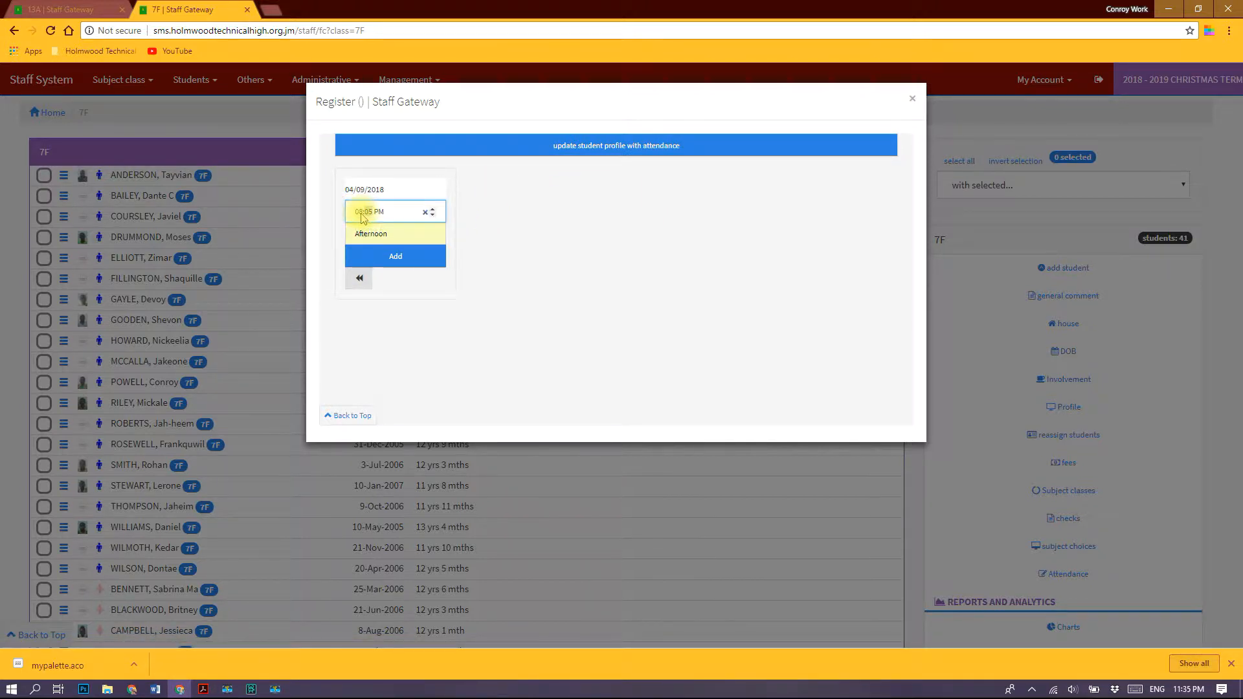
{"action": "type", "text": "00"}
{"action": "double_click", "coordinate": [392, 233]}
{"action": "type", "text": "m"}
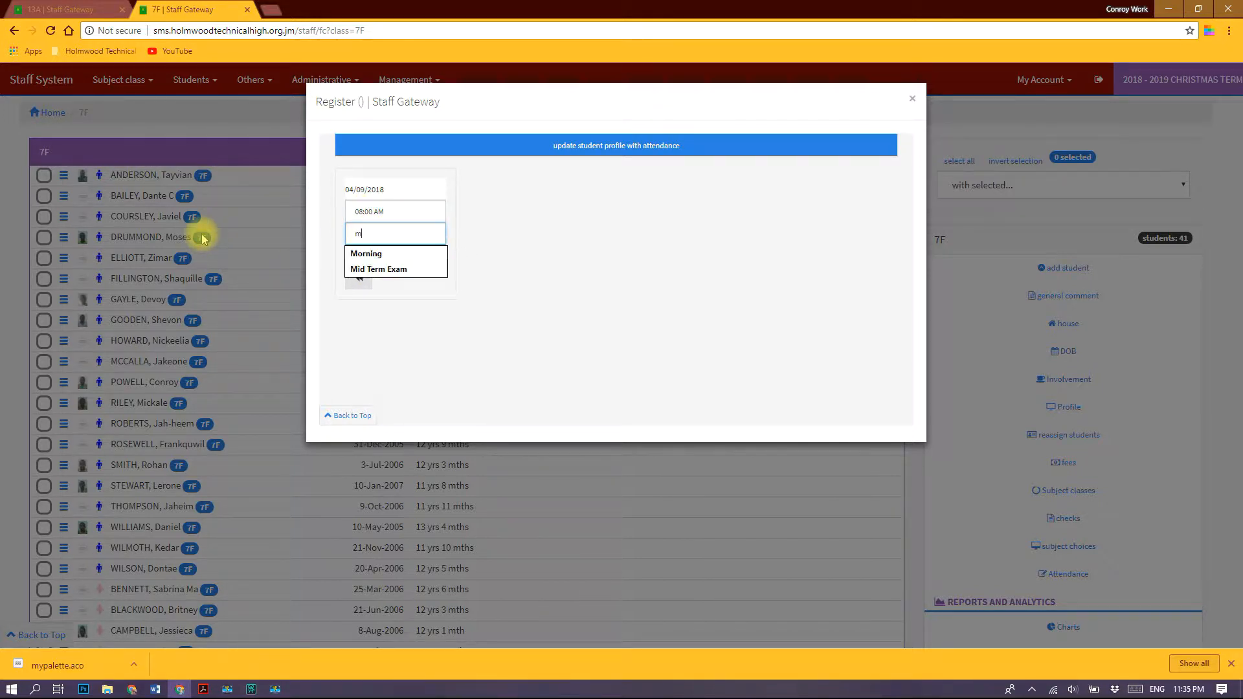
{"action": "left_click", "coordinate": [387, 254]}
{"action": "left_click", "coordinate": [416, 263]}
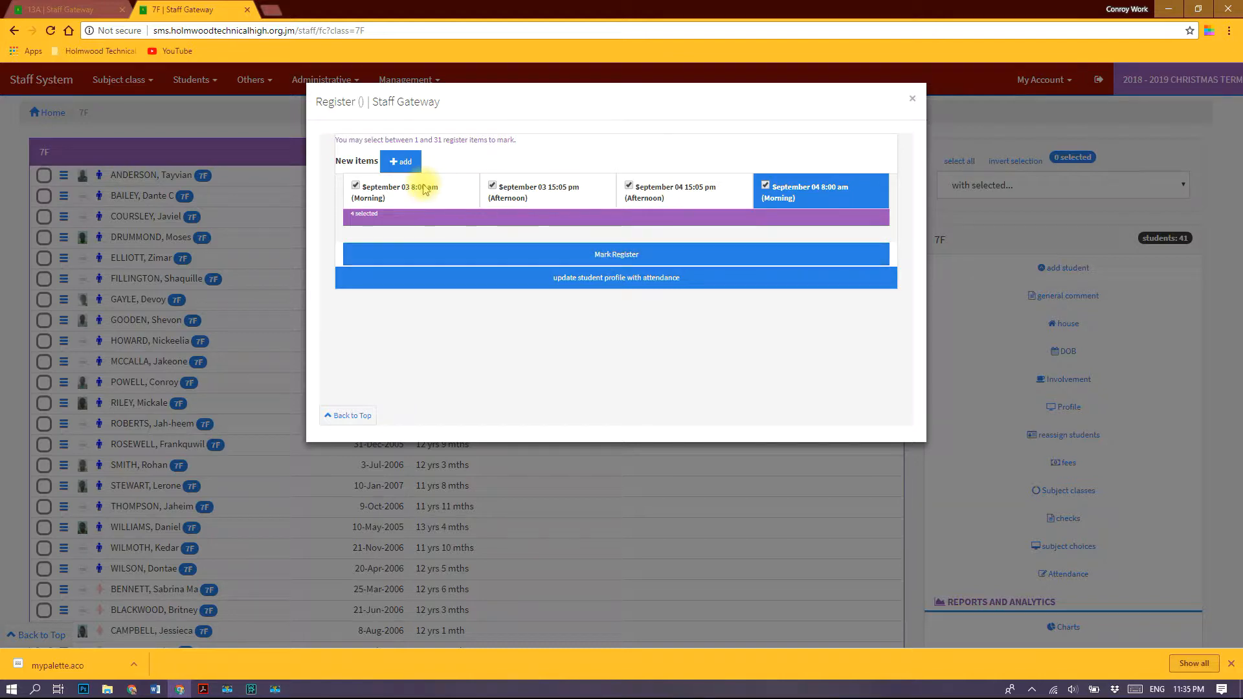
Deselect both September 03 register items and select them again.
{"action": "left_click", "coordinate": [355, 187]}
{"action": "left_click", "coordinate": [493, 187]}
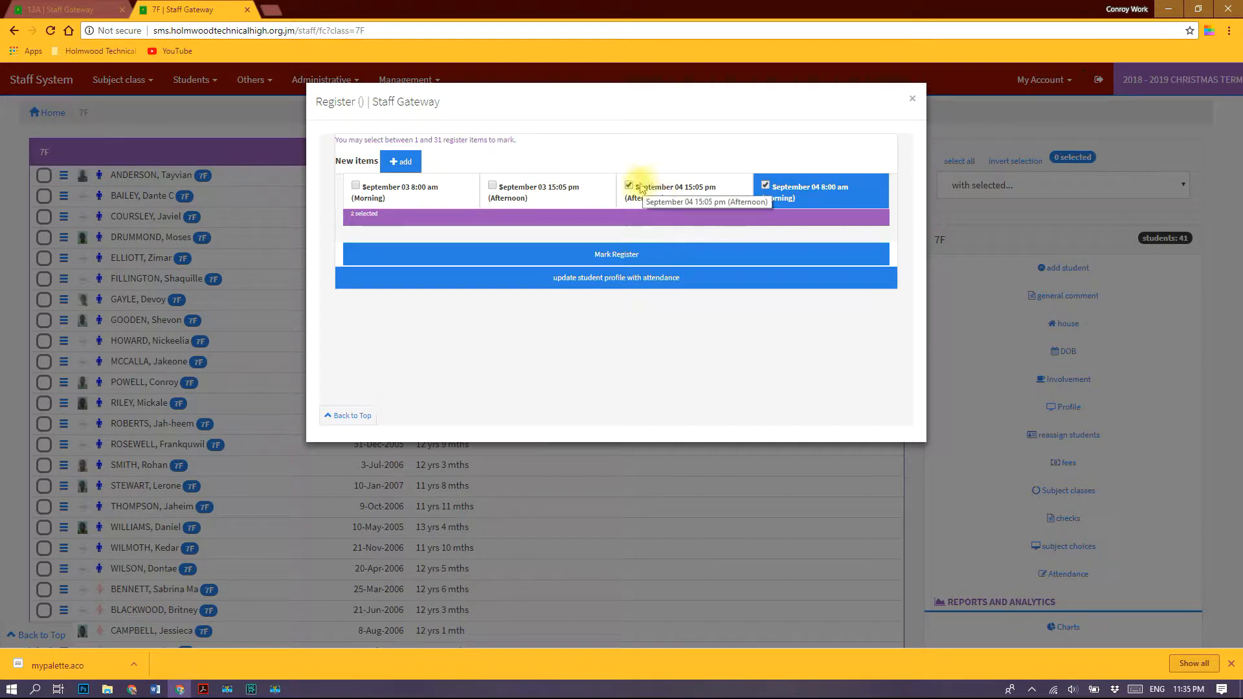
{"action": "left_click", "coordinate": [491, 186]}
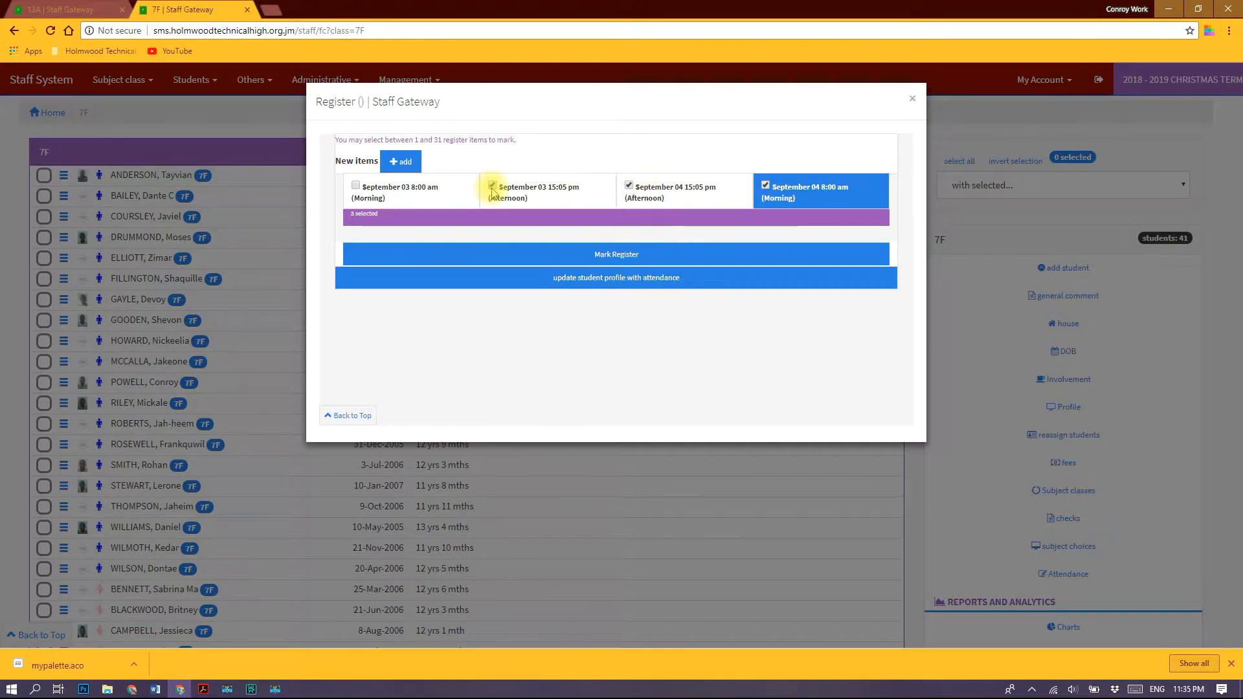
{"action": "left_click", "coordinate": [356, 187]}
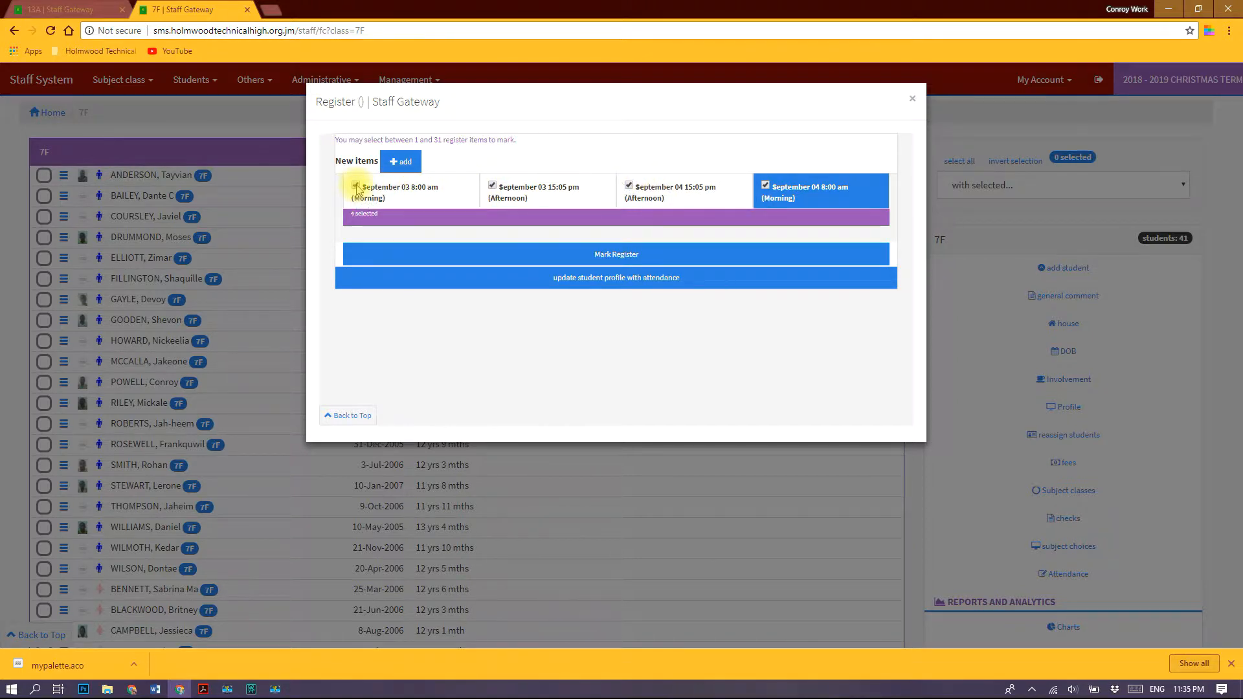
Open the marking sheet for the four selected register items and look over its student rows, session columns and summary rows.
{"action": "left_click", "coordinate": [621, 259]}
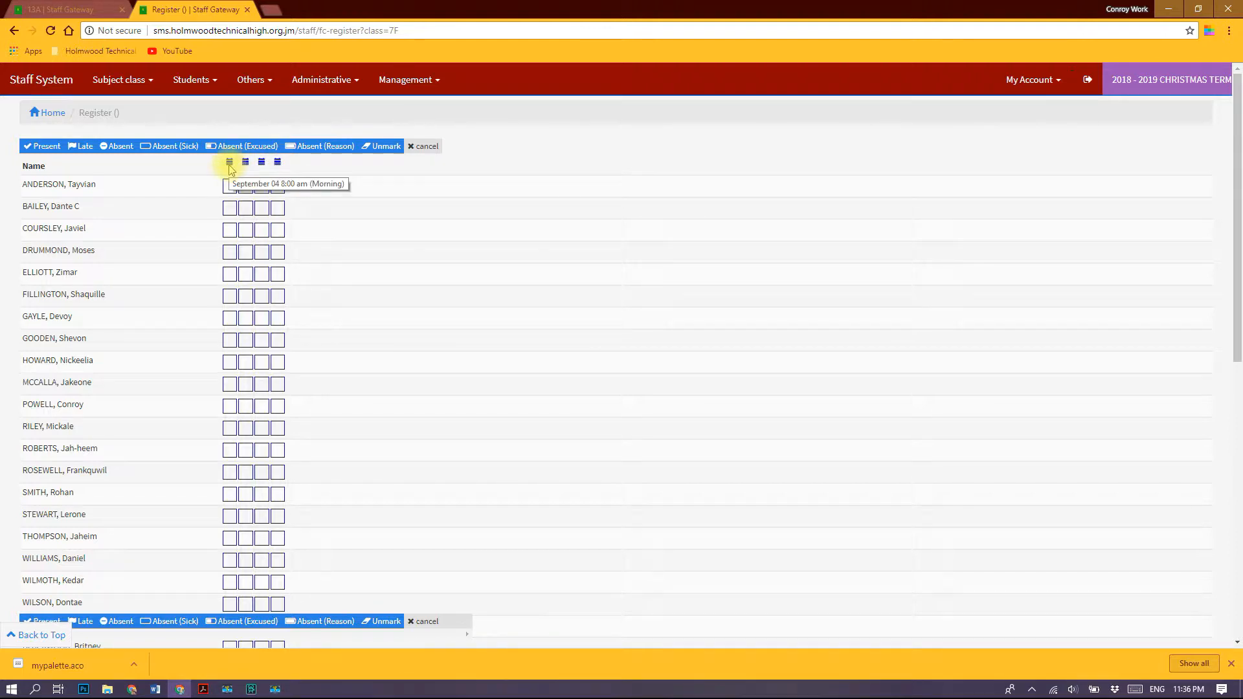
{"action": "scroll", "coordinate": [122, 324], "scroll_direction": "down", "scroll_amount": 10}
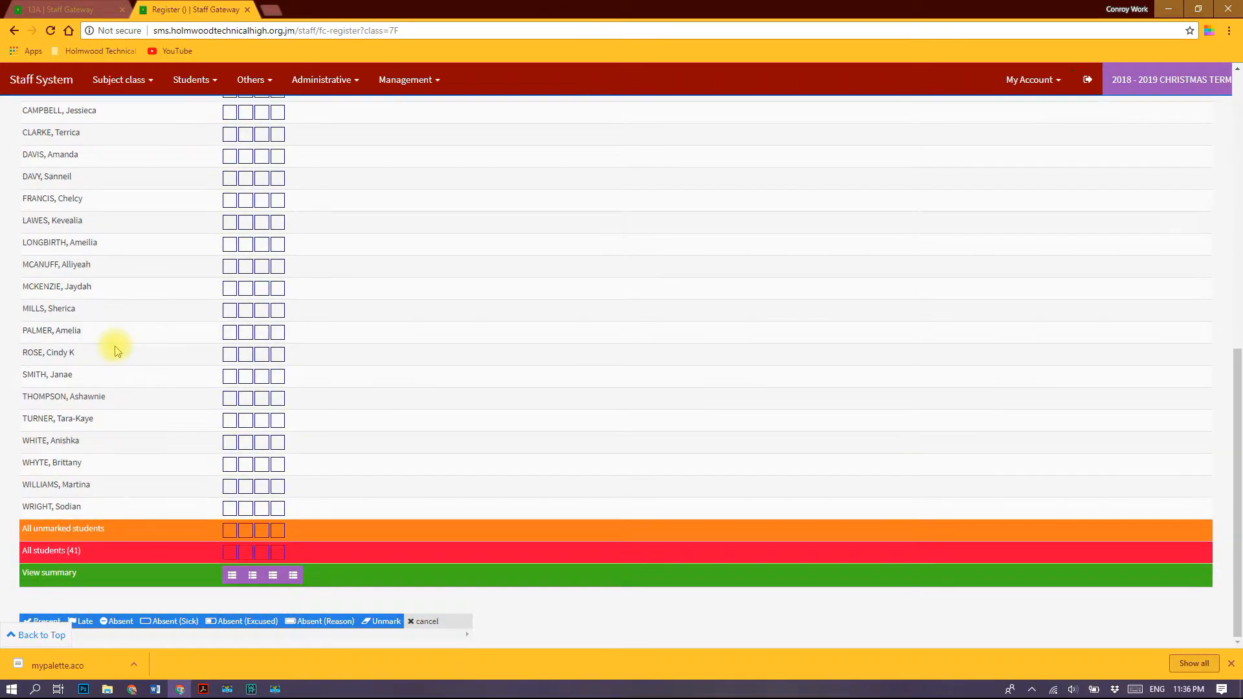
{"action": "scroll", "coordinate": [118, 347], "scroll_direction": "up", "scroll_amount": 15}
{"action": "scroll", "coordinate": [123, 248], "scroll_direction": "down", "scroll_amount": 5}
{"action": "scroll", "coordinate": [123, 248], "scroll_direction": "up", "scroll_amount": 5}
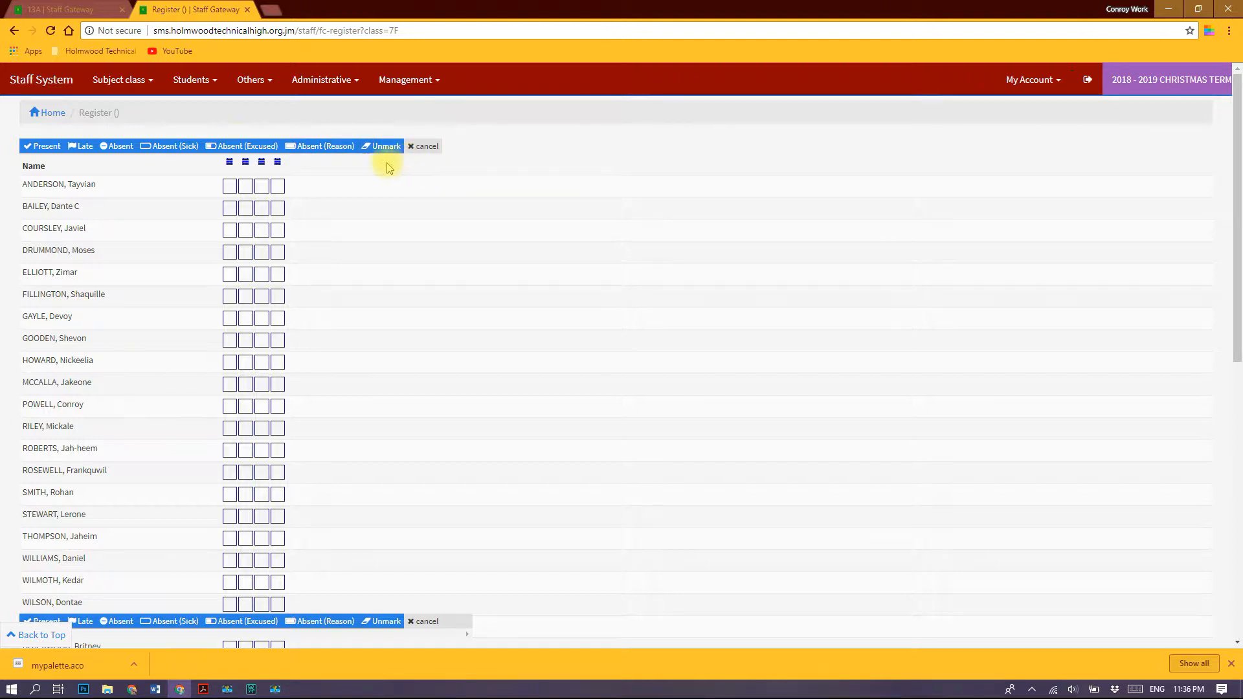
{"action": "mouse_move", "coordinate": [232, 166]}
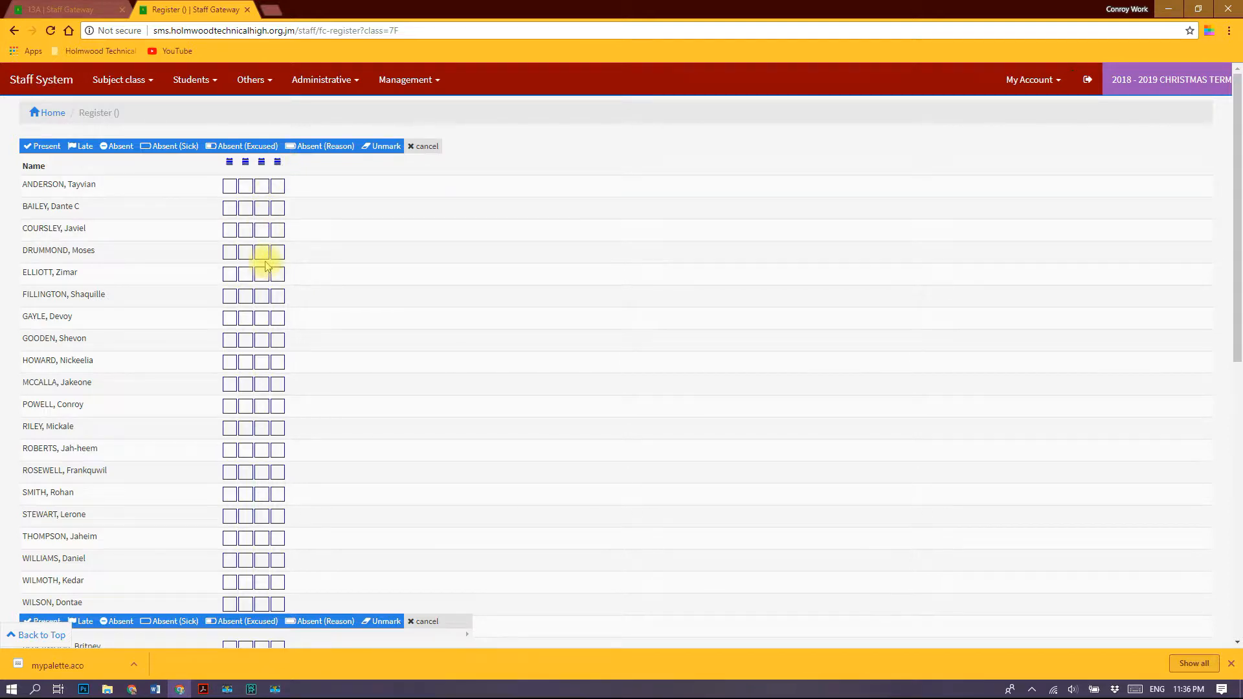
{"action": "scroll", "coordinate": [265, 265], "scroll_direction": "down", "scroll_amount": 9}
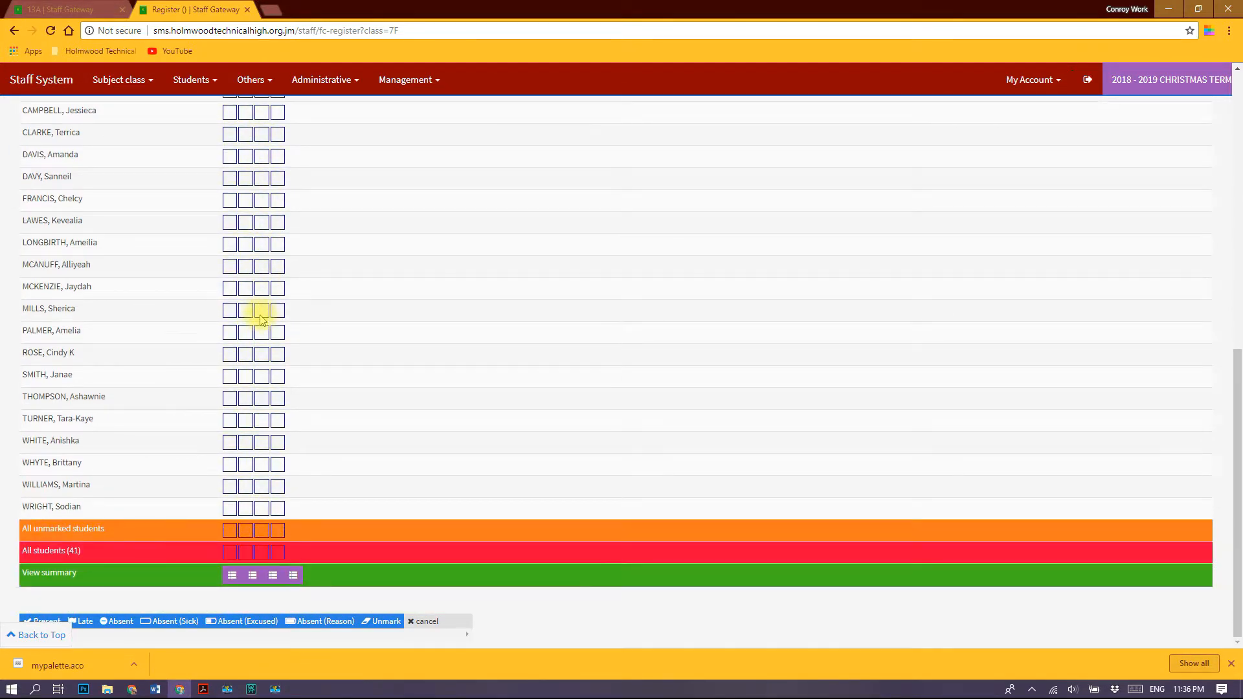
{"action": "scroll", "coordinate": [261, 317], "scroll_direction": "up", "scroll_amount": 10}
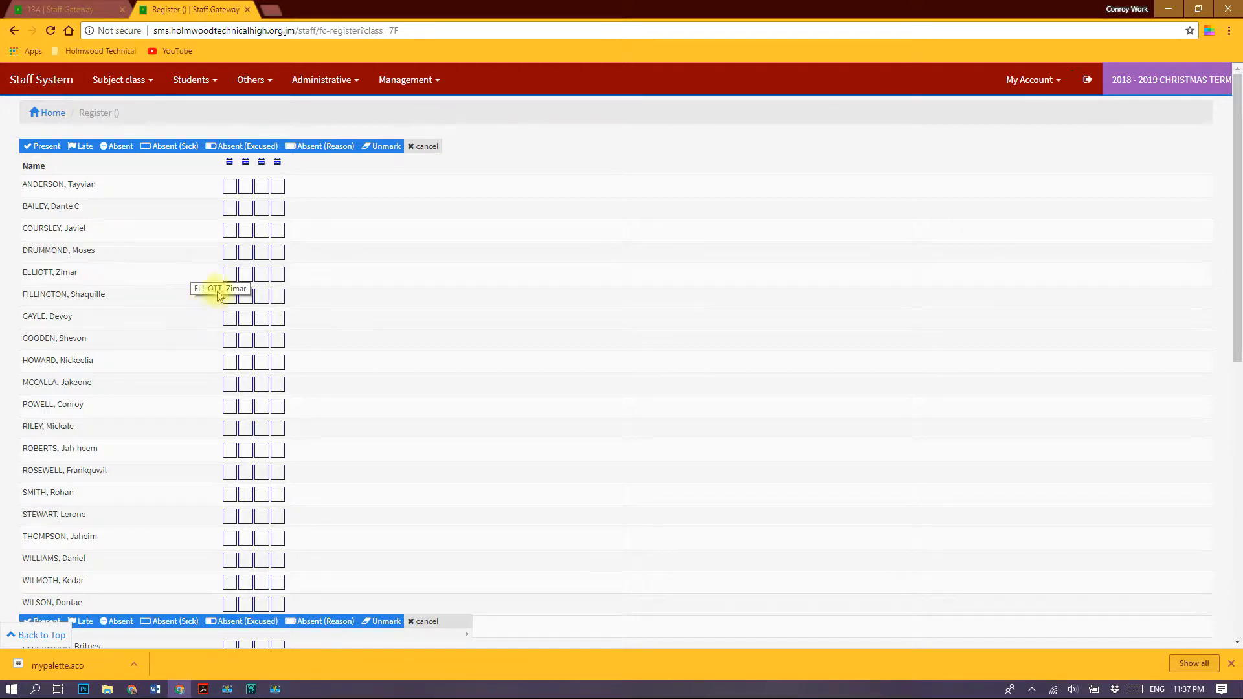
Mark the 2nd, 6th, 11th, 13th and 15th students in the list as absent in the first session column.
{"action": "left_click", "coordinate": [230, 188]}
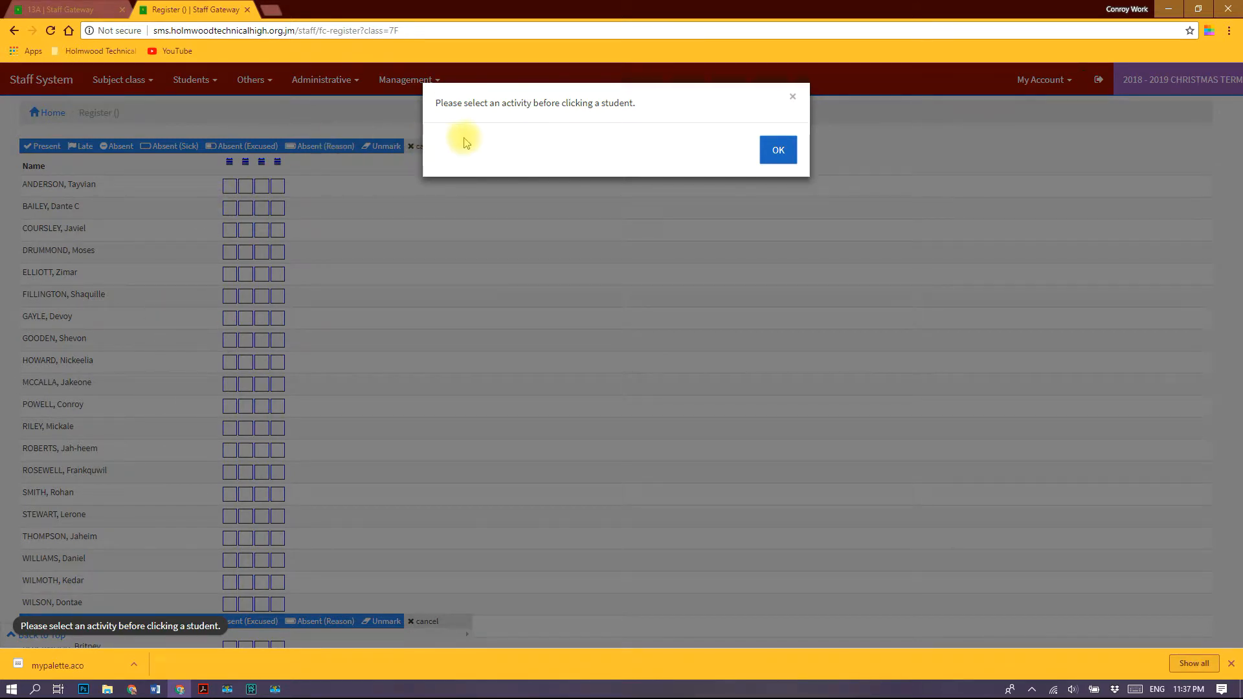
{"action": "left_click", "coordinate": [779, 151]}
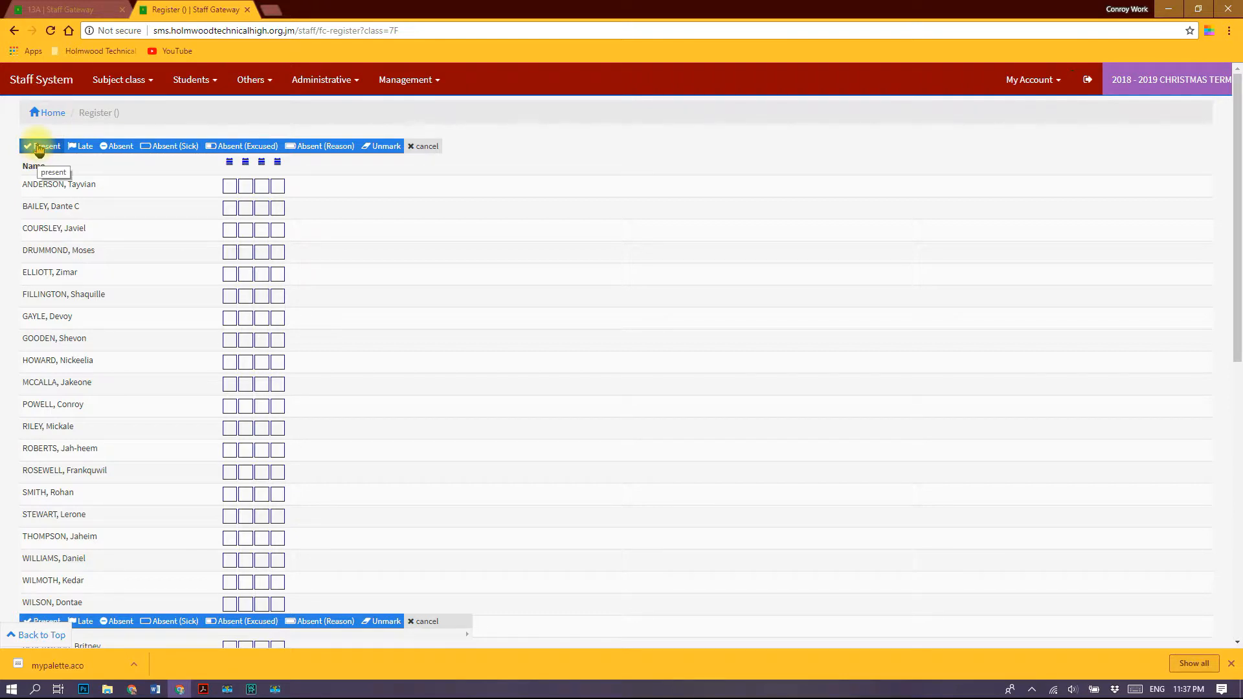
{"action": "left_click", "coordinate": [120, 149]}
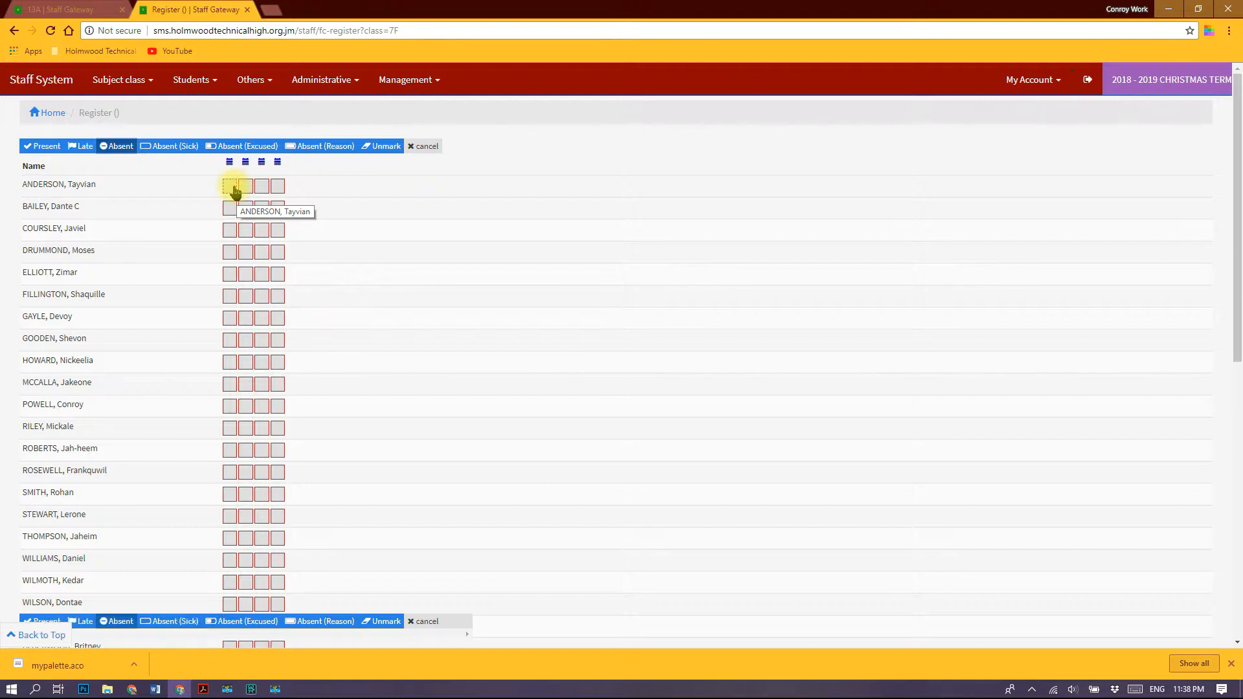
{"action": "left_click", "coordinate": [230, 209]}
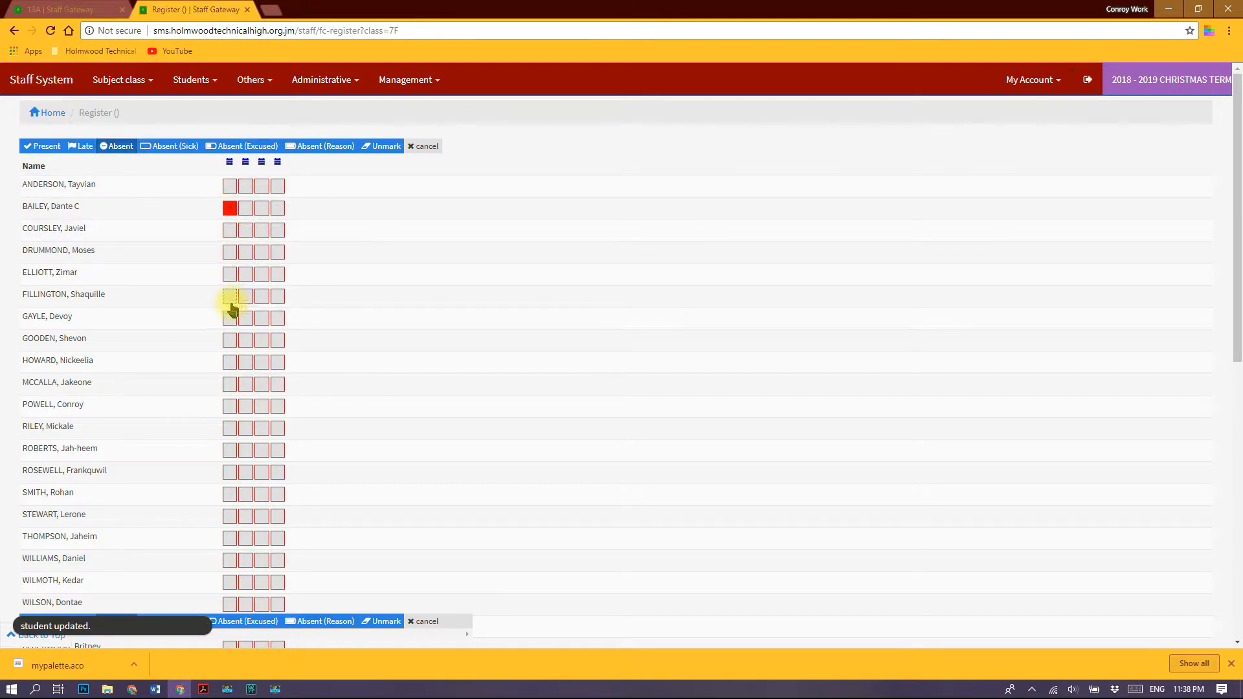
{"action": "left_click", "coordinate": [228, 409]}
{"action": "left_click", "coordinate": [232, 452]}
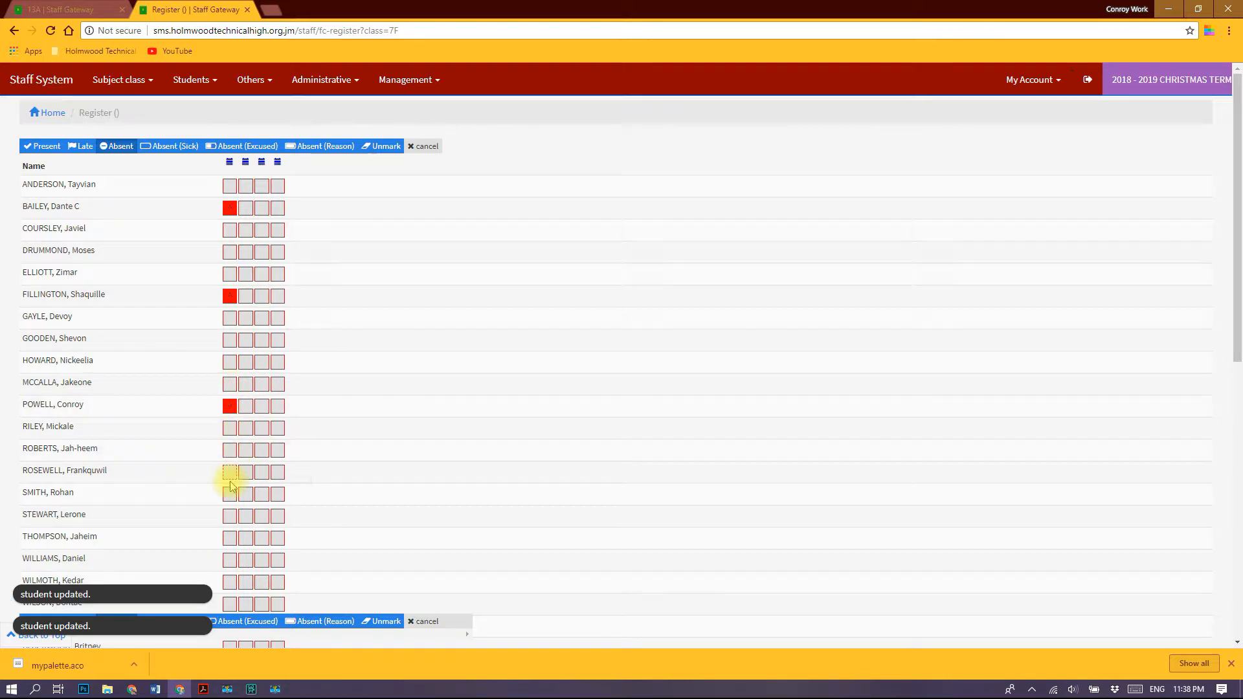
{"action": "left_click", "coordinate": [231, 496]}
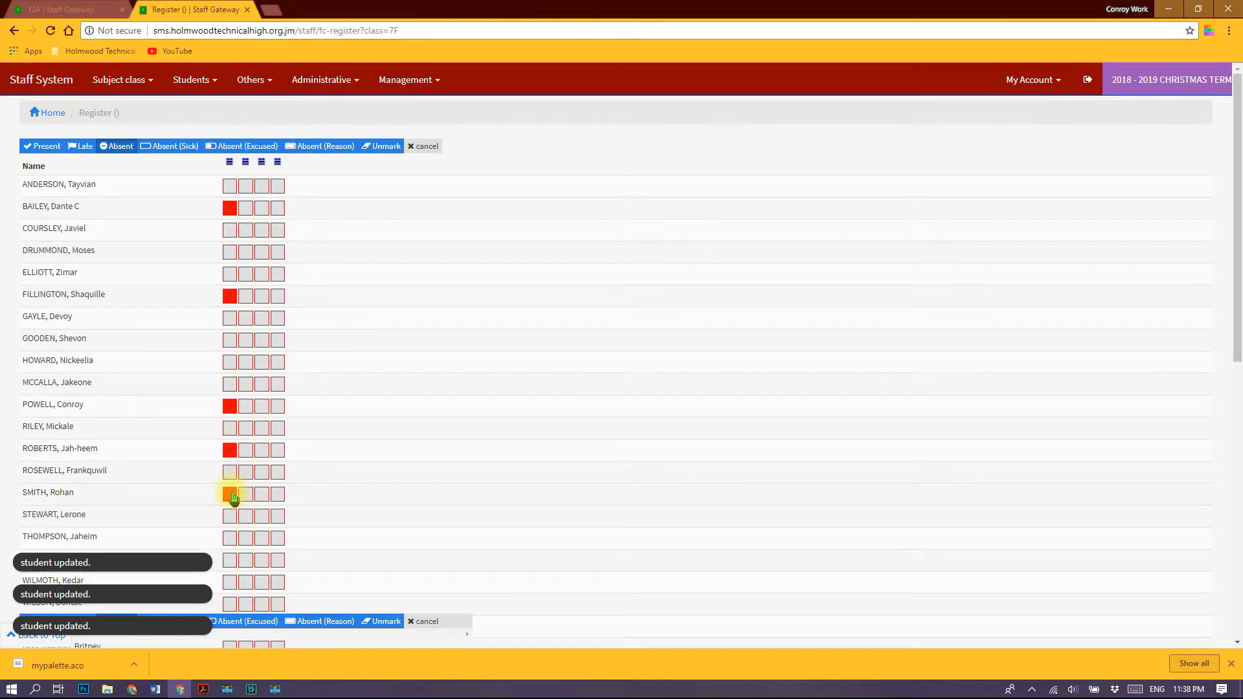
Mark all unmarked students as present in the first session column.
{"action": "scroll", "coordinate": [246, 274], "scroll_direction": "down", "scroll_amount": 7}
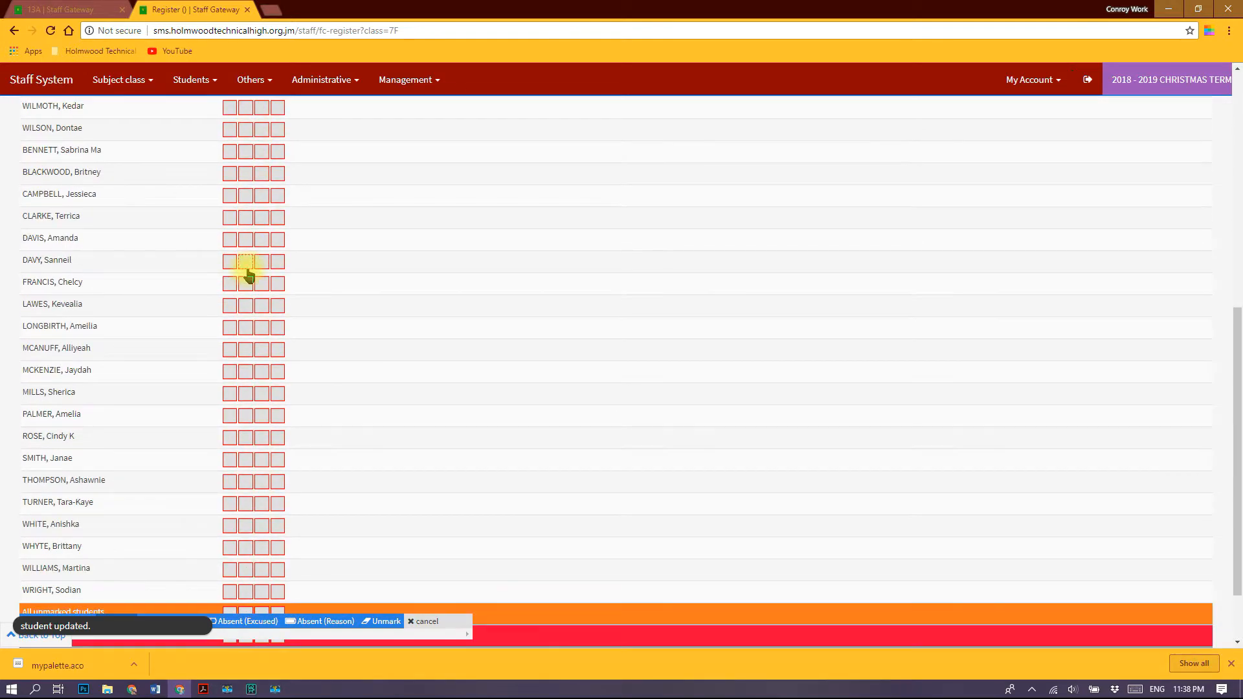
{"action": "scroll", "coordinate": [244, 216], "scroll_direction": "down", "scroll_amount": 2}
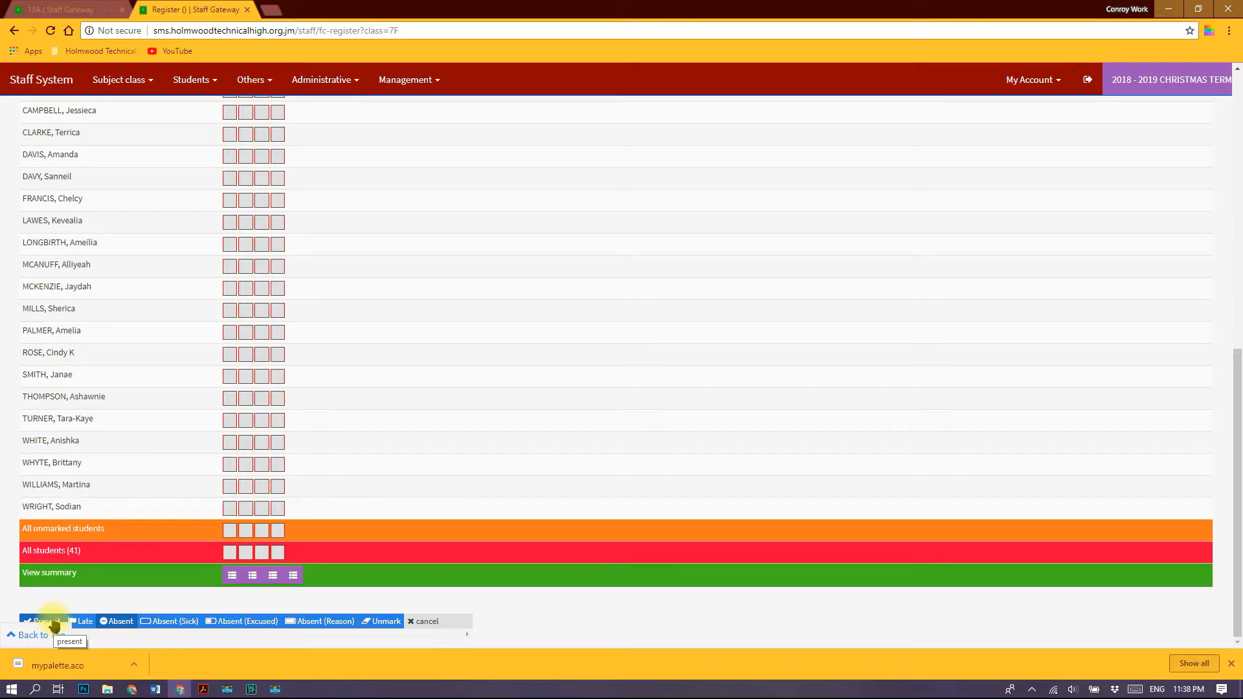
{"action": "left_click", "coordinate": [231, 532]}
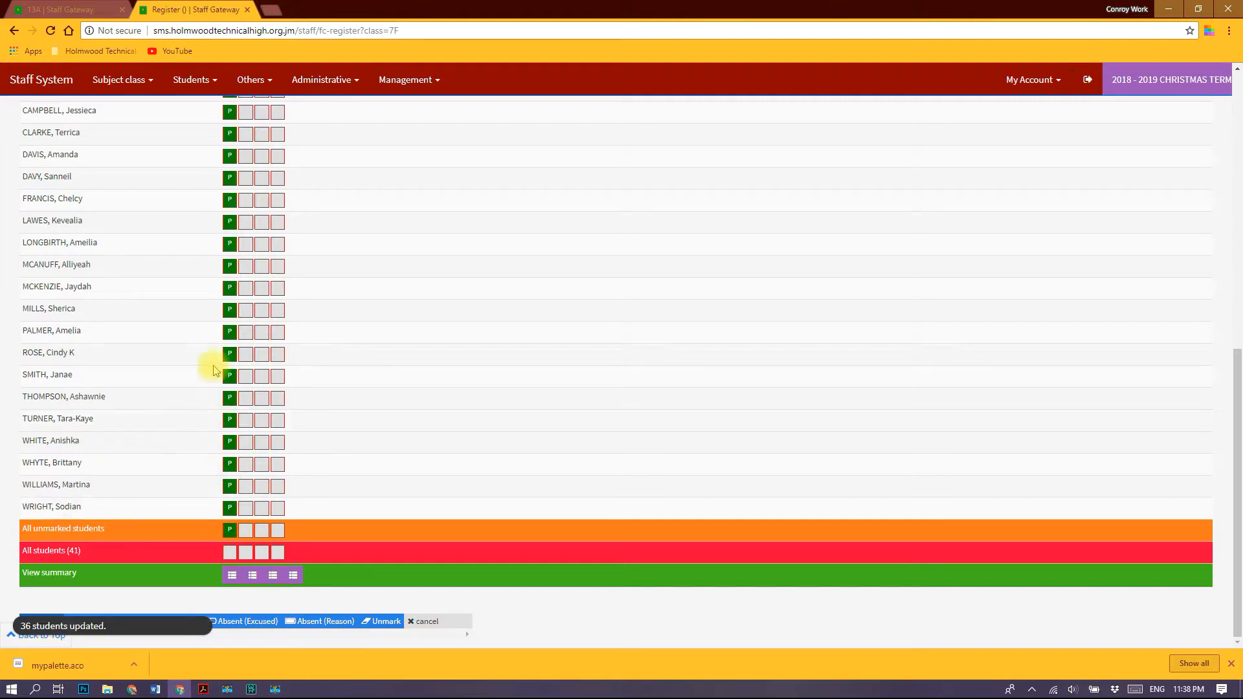
Review the present and absent marks in the first session column across the whole student list.
{"action": "scroll", "coordinate": [234, 143], "scroll_direction": "up", "scroll_amount": 4}
{"action": "scroll", "coordinate": [227, 168], "scroll_direction": "up", "scroll_amount": 3}
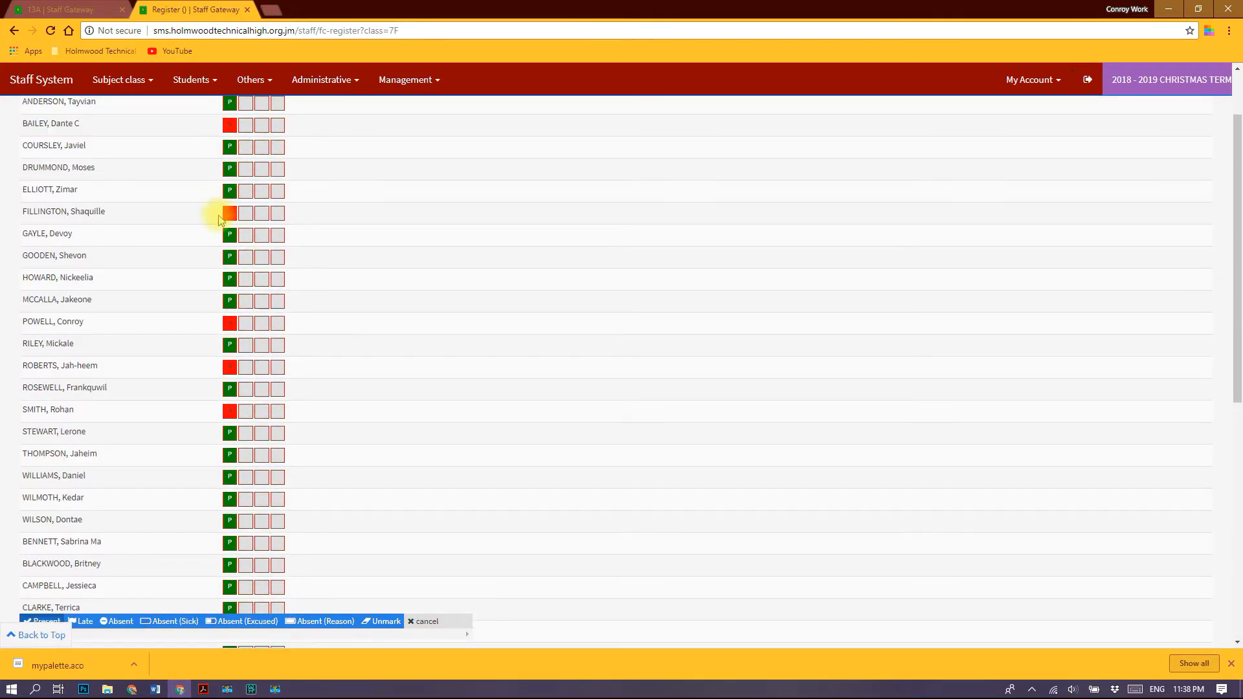
{"action": "scroll", "coordinate": [226, 126], "scroll_direction": "up", "scroll_amount": 2}
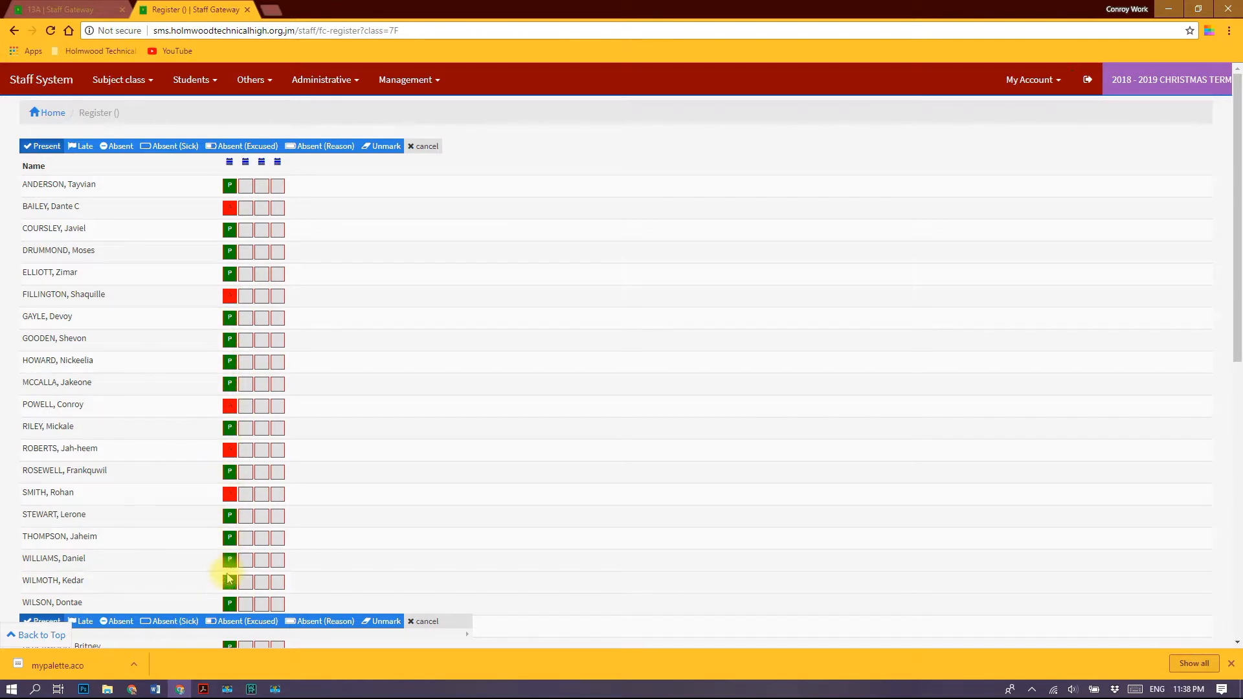
{"action": "scroll", "coordinate": [228, 557], "scroll_direction": "down", "scroll_amount": 10}
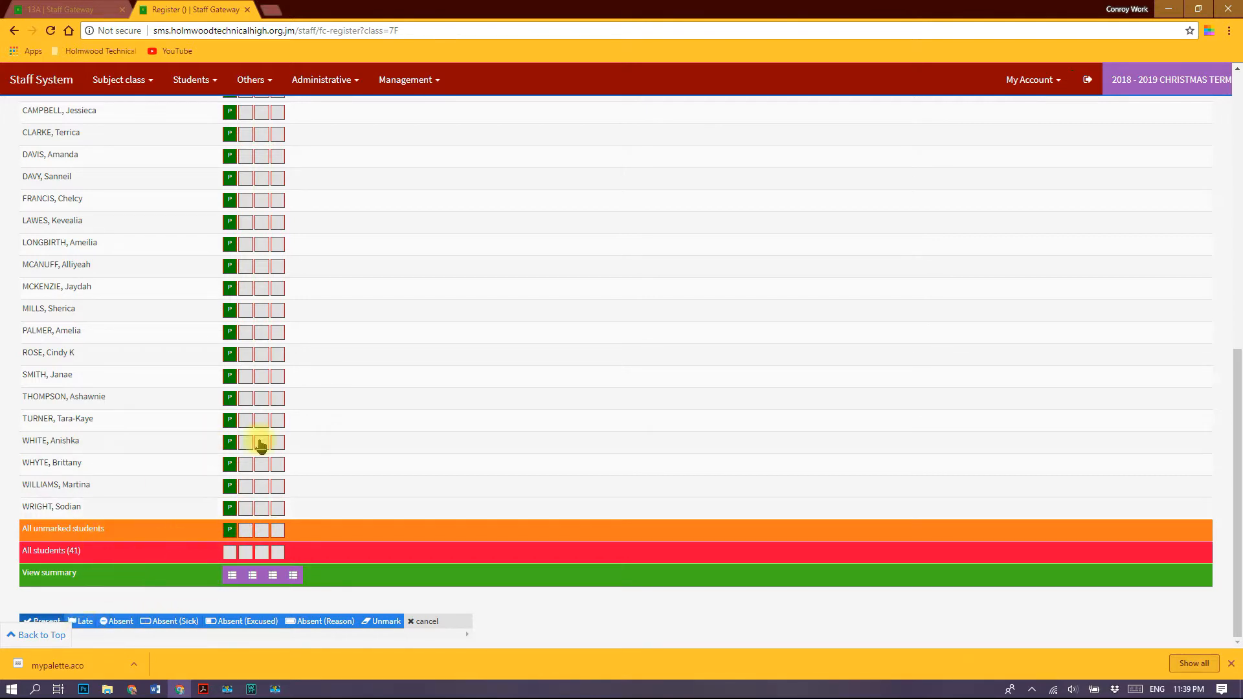
{"action": "scroll", "coordinate": [223, 483], "scroll_direction": "up", "scroll_amount": 9}
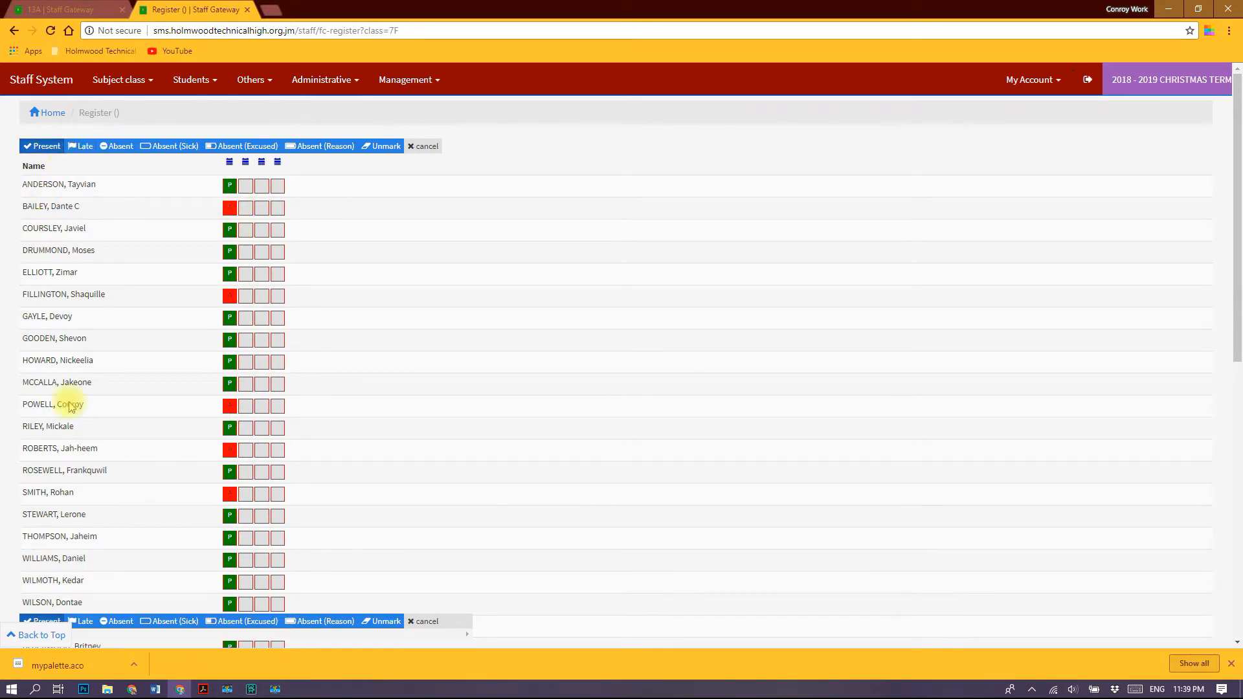
{"action": "scroll", "coordinate": [81, 454], "scroll_direction": "down", "scroll_amount": 7}
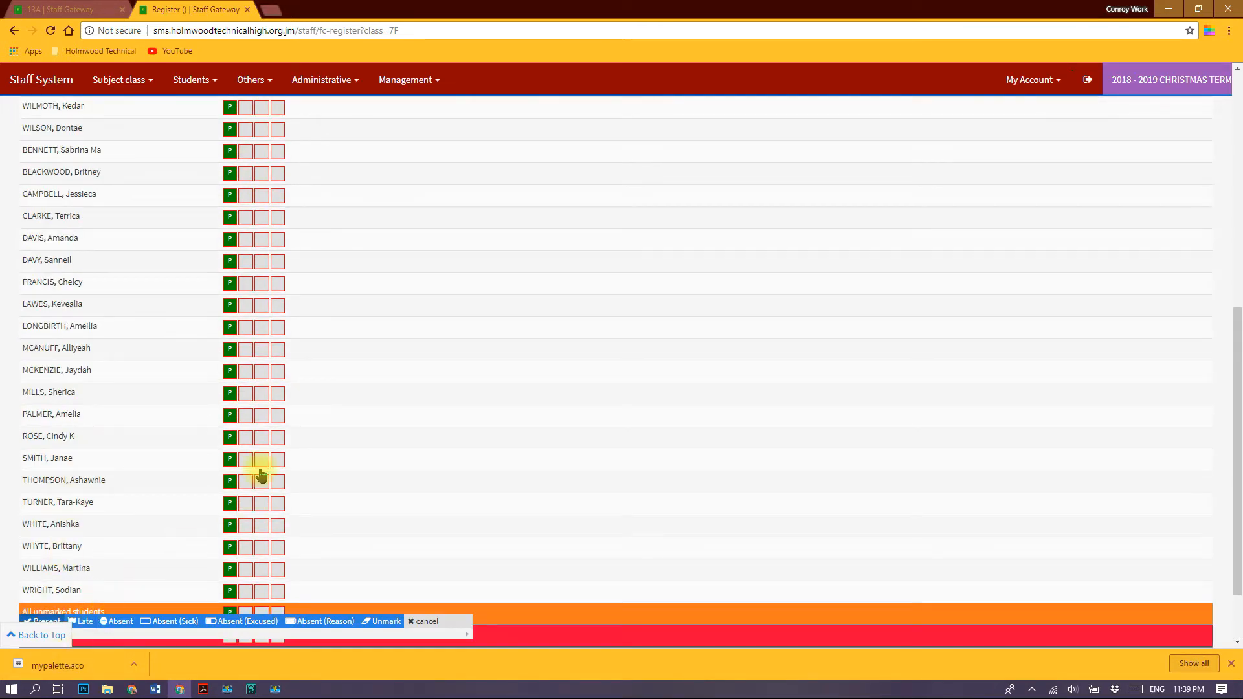
{"action": "scroll", "coordinate": [272, 421], "scroll_direction": "up", "scroll_amount": 8}
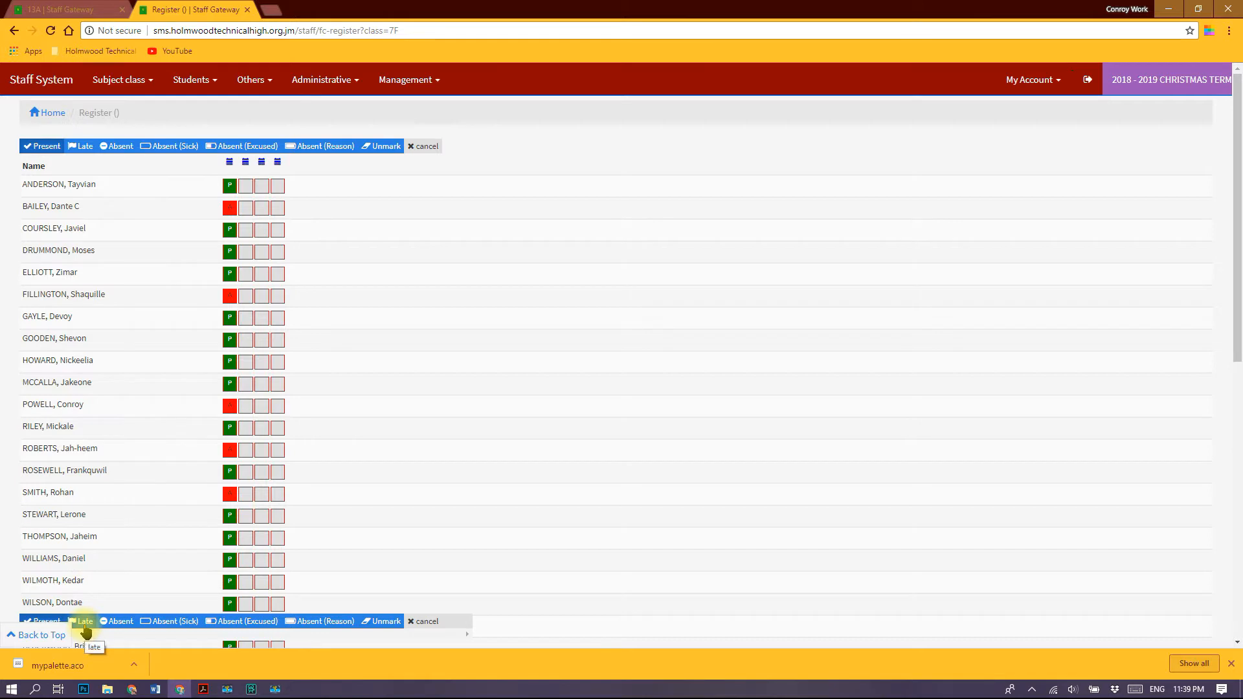
Mark the 1st, 3rd, 4th, 5th and 7th to 10th students as present in the second session column.
{"action": "left_click", "coordinate": [48, 151]}
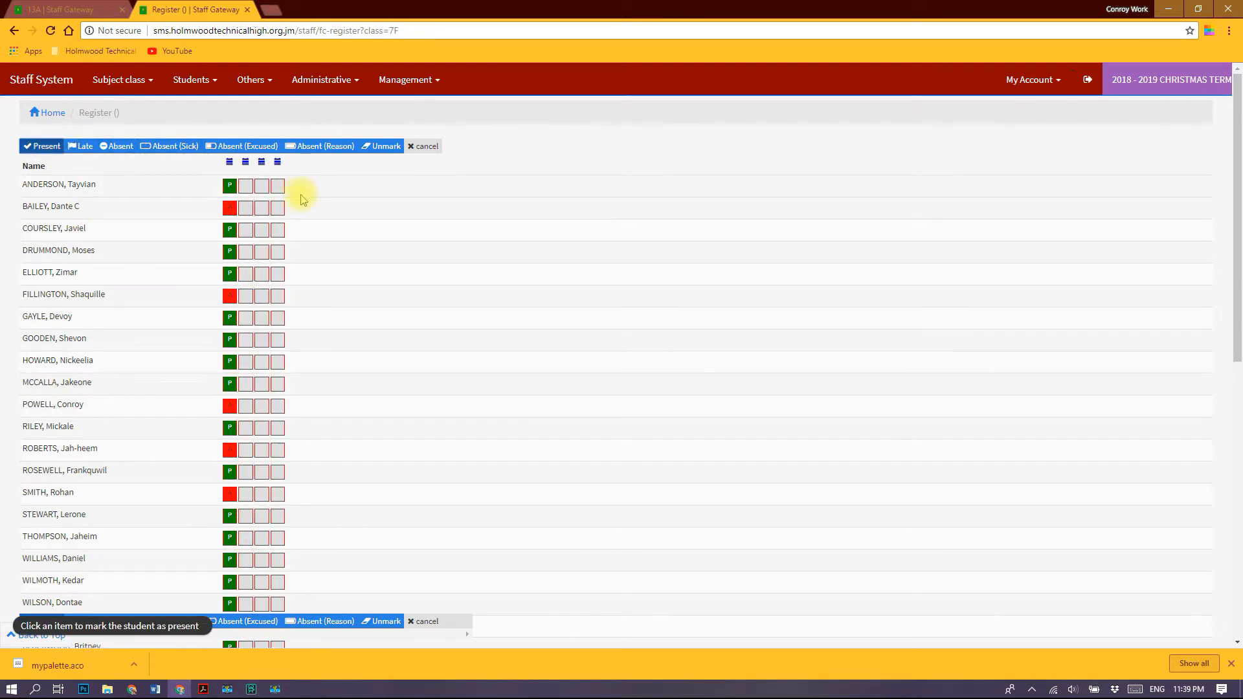
{"action": "left_click", "coordinate": [245, 188]}
{"action": "left_click", "coordinate": [245, 231]}
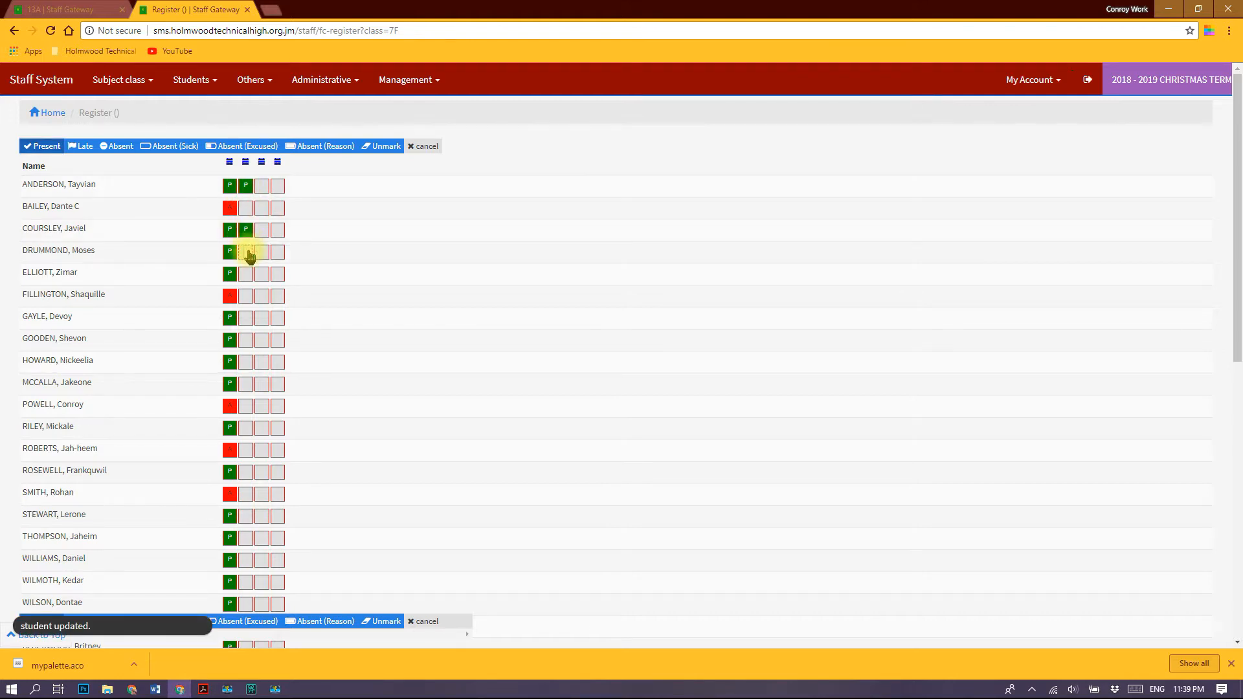
{"action": "left_click", "coordinate": [247, 254]}
{"action": "left_click", "coordinate": [246, 275]}
{"action": "left_click", "coordinate": [245, 320]}
{"action": "left_click", "coordinate": [246, 341]}
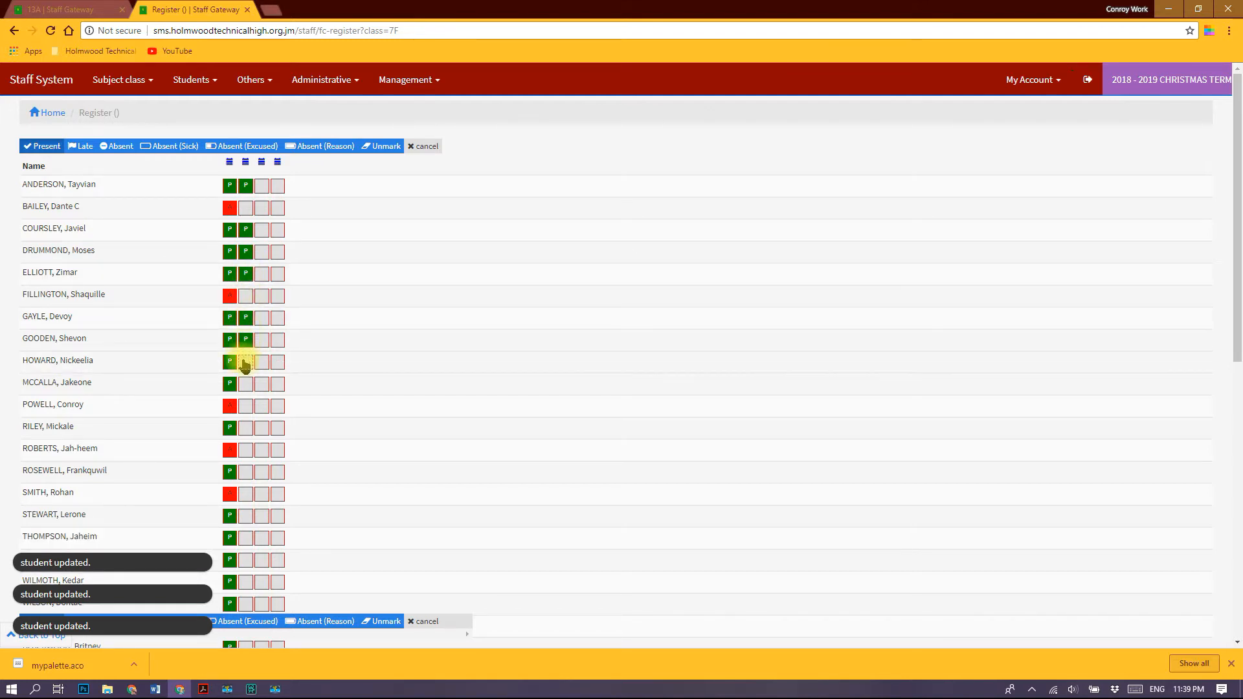
{"action": "left_click", "coordinate": [245, 363]}
{"action": "left_click", "coordinate": [244, 386]}
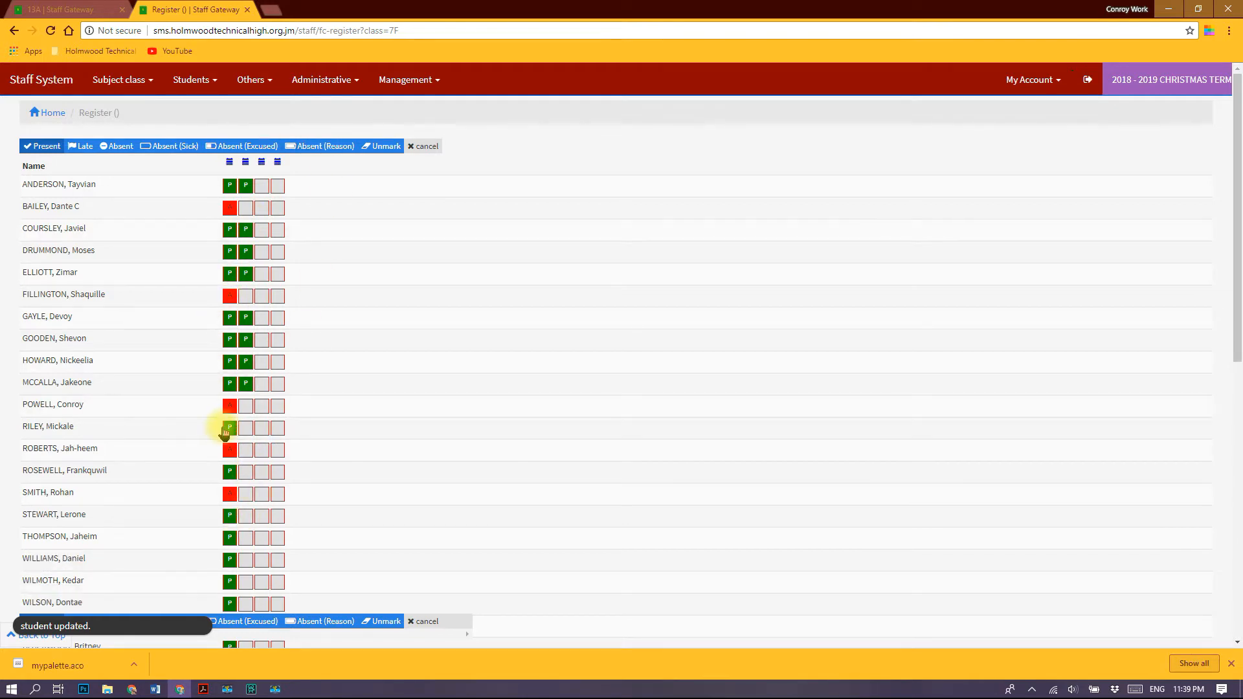
Mark all unmarked students as absent in the second session column and check the resulting marks.
{"action": "left_click", "coordinate": [119, 145]}
{"action": "scroll", "coordinate": [208, 327], "scroll_direction": "down", "scroll_amount": 9}
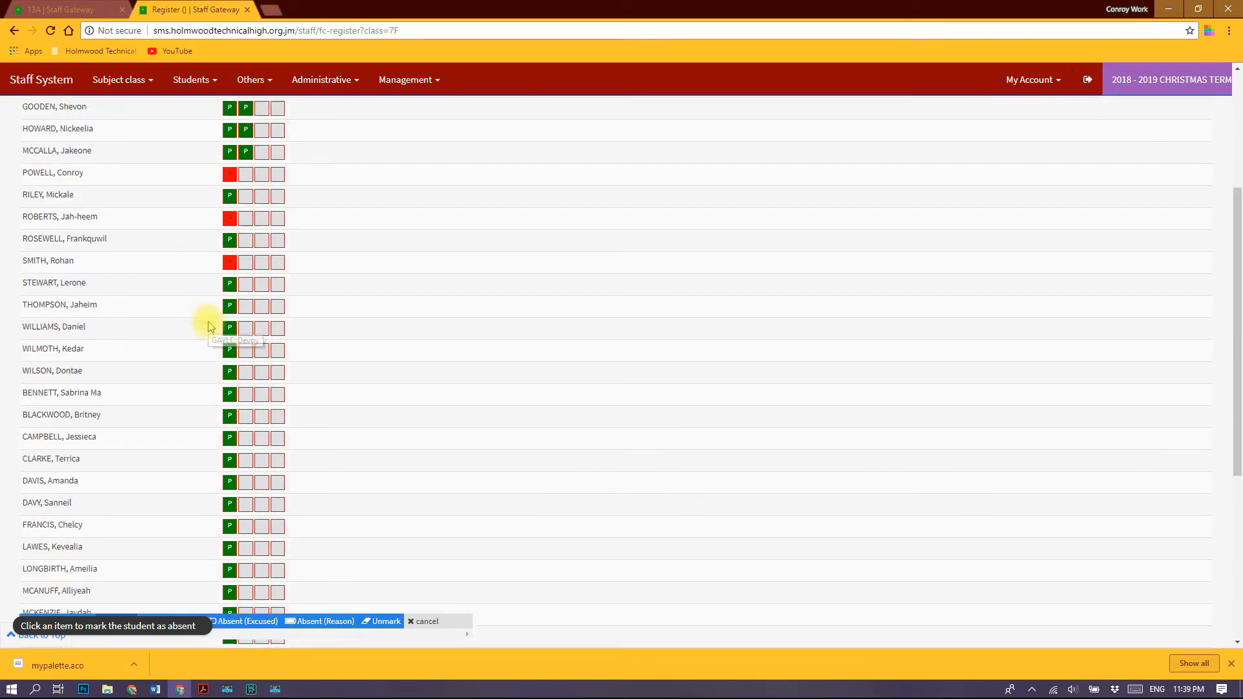
{"action": "left_click", "coordinate": [248, 532]}
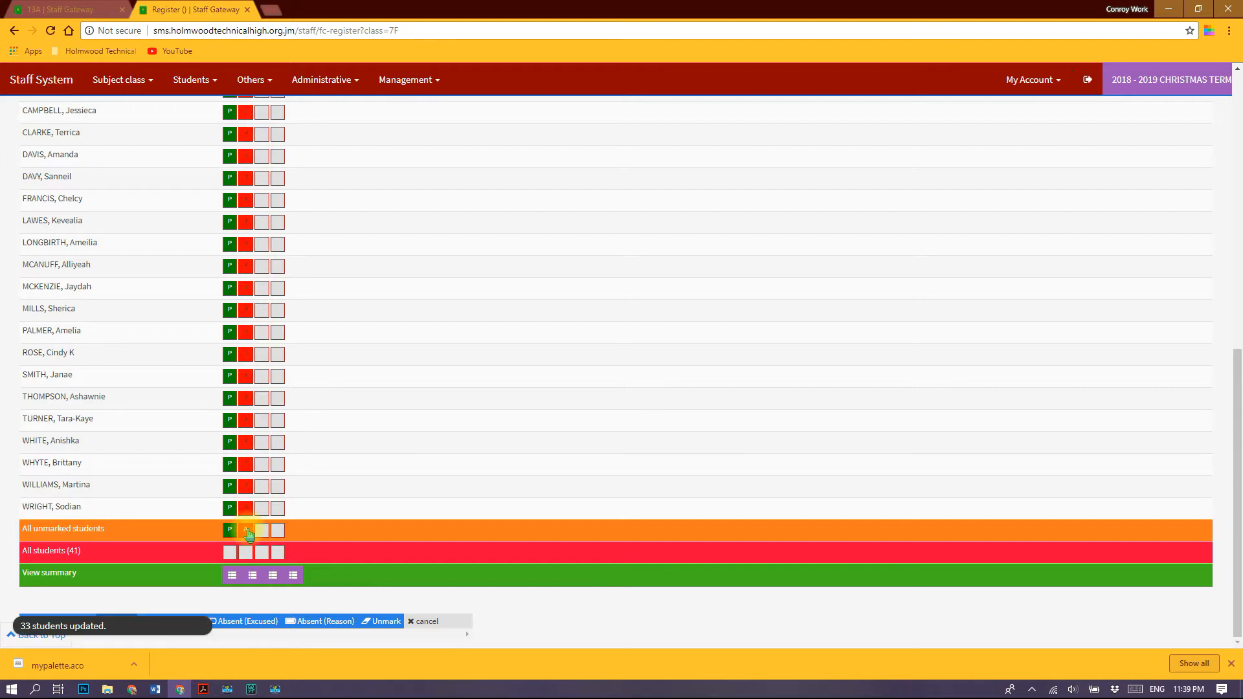
{"action": "scroll", "coordinate": [259, 214], "scroll_direction": "up", "scroll_amount": 7}
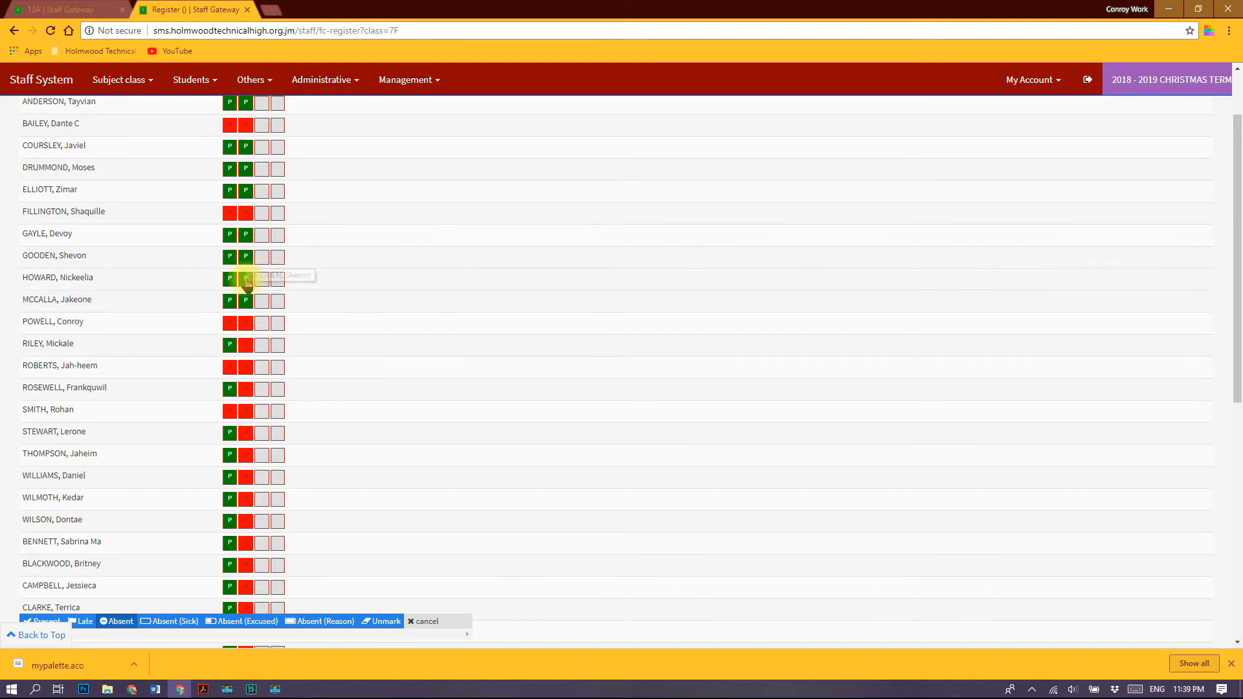
{"action": "scroll", "coordinate": [246, 268], "scroll_direction": "up", "scroll_amount": 2}
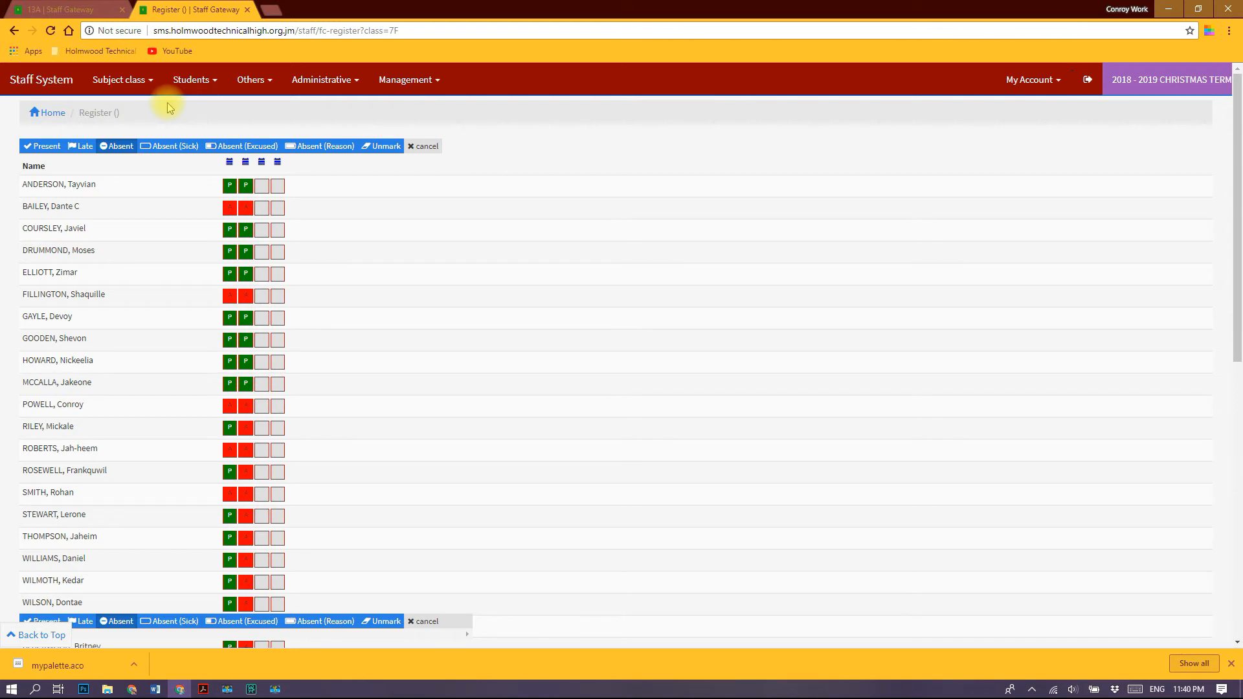
View the attendance summary of the first session column and close it without updating any attendance.
{"action": "scroll", "coordinate": [167, 103], "scroll_direction": "down", "scroll_amount": 15}
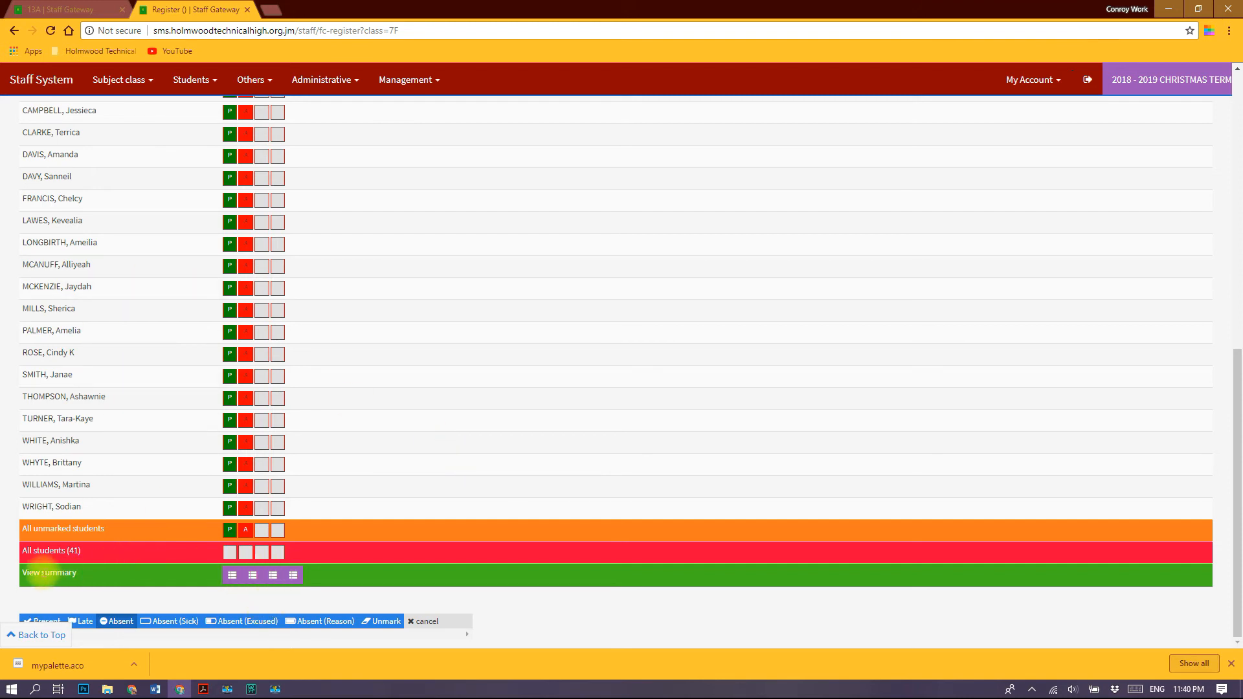
{"action": "left_click", "coordinate": [232, 576]}
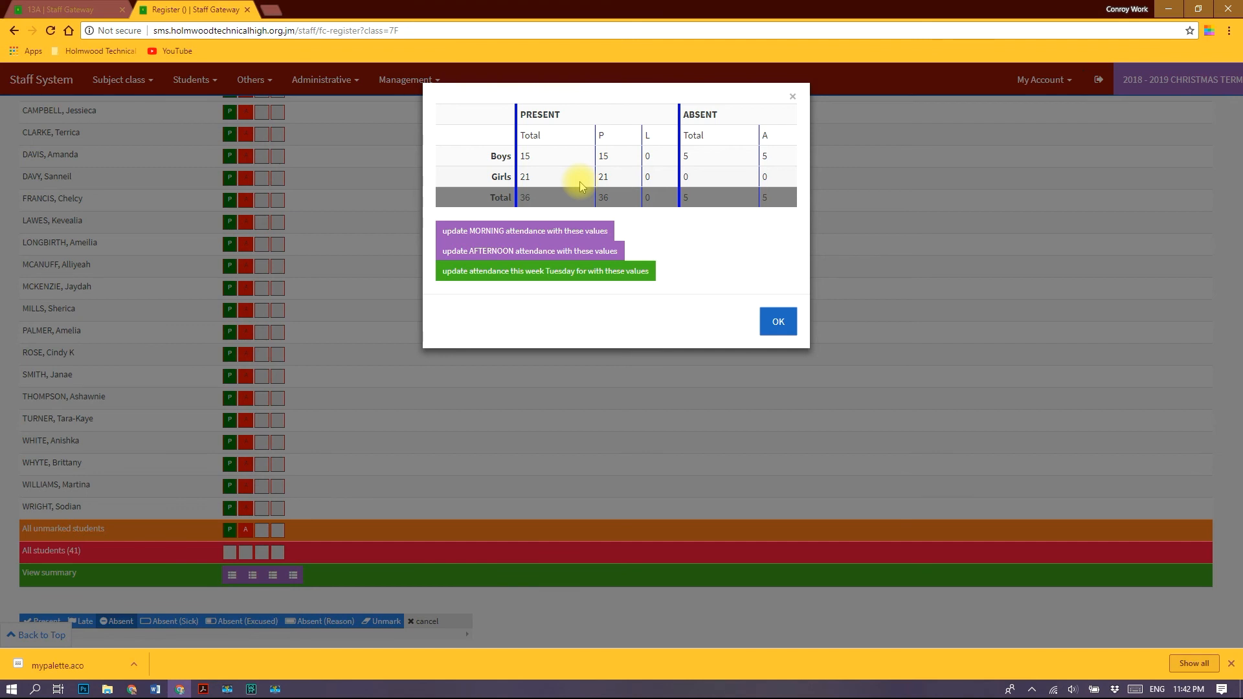
{"action": "left_click", "coordinate": [777, 321]}
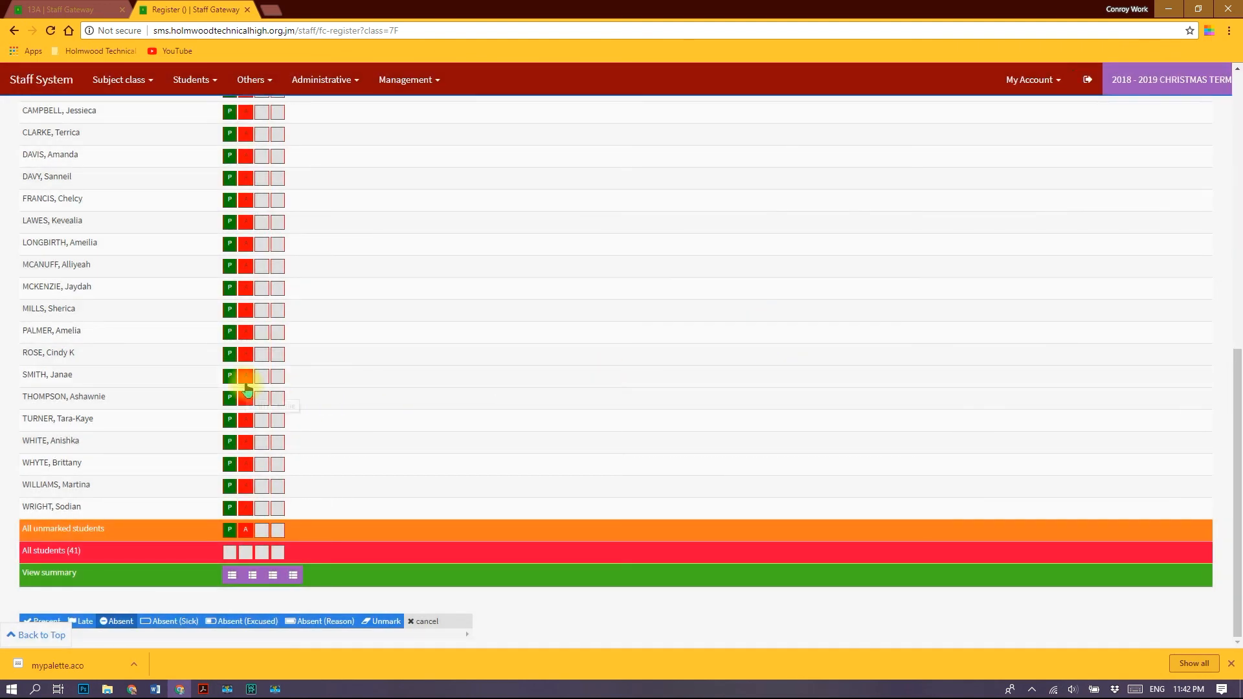